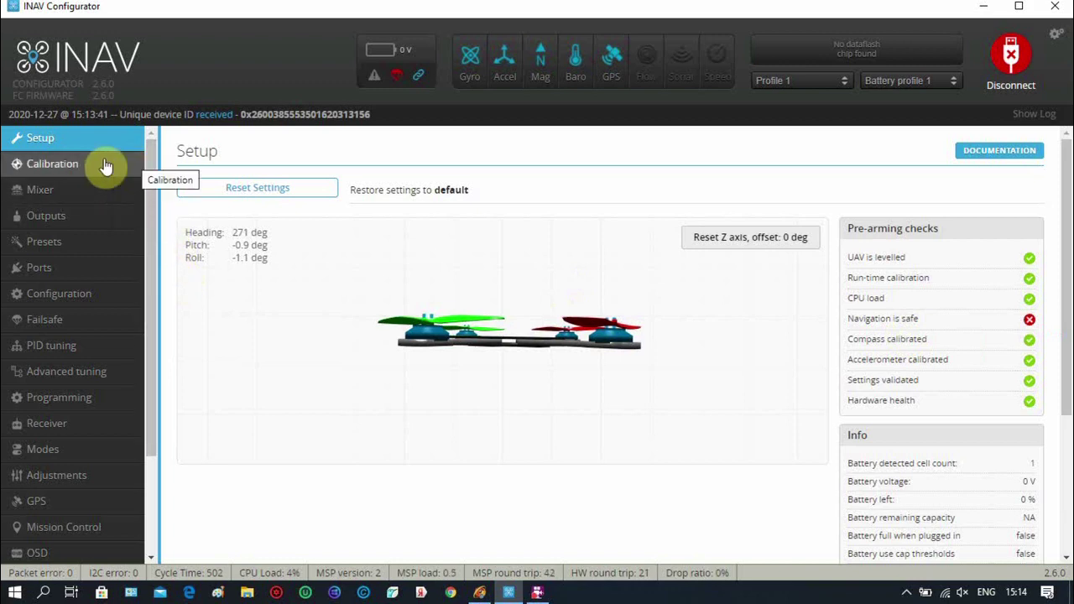
Step: Review the accelerometer calibration steps and values and the compass calibration values
left_click(59, 160)
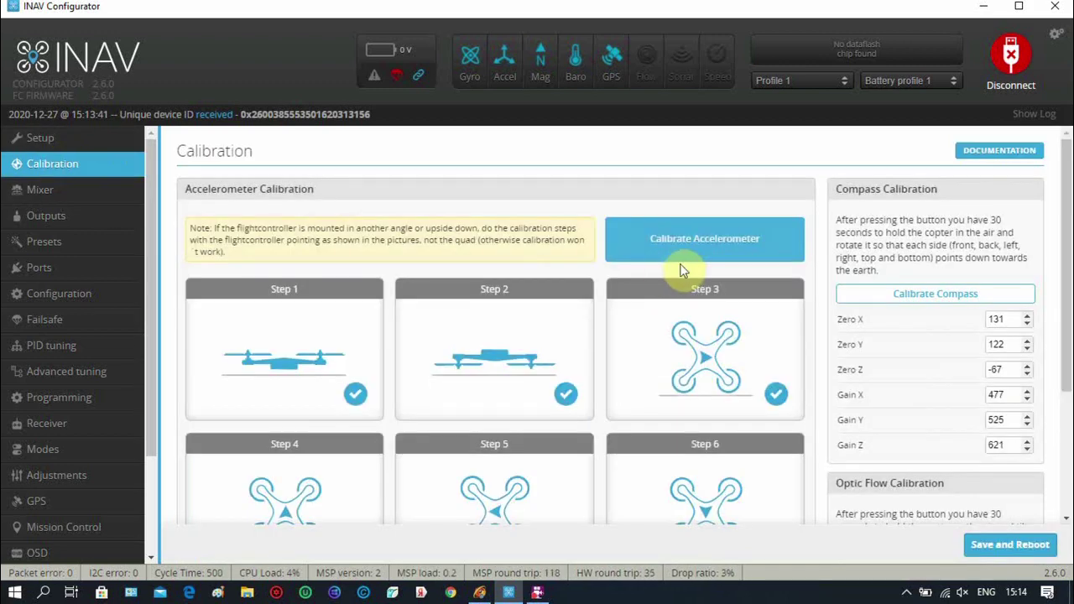
scroll(720, 267, "down", 3)
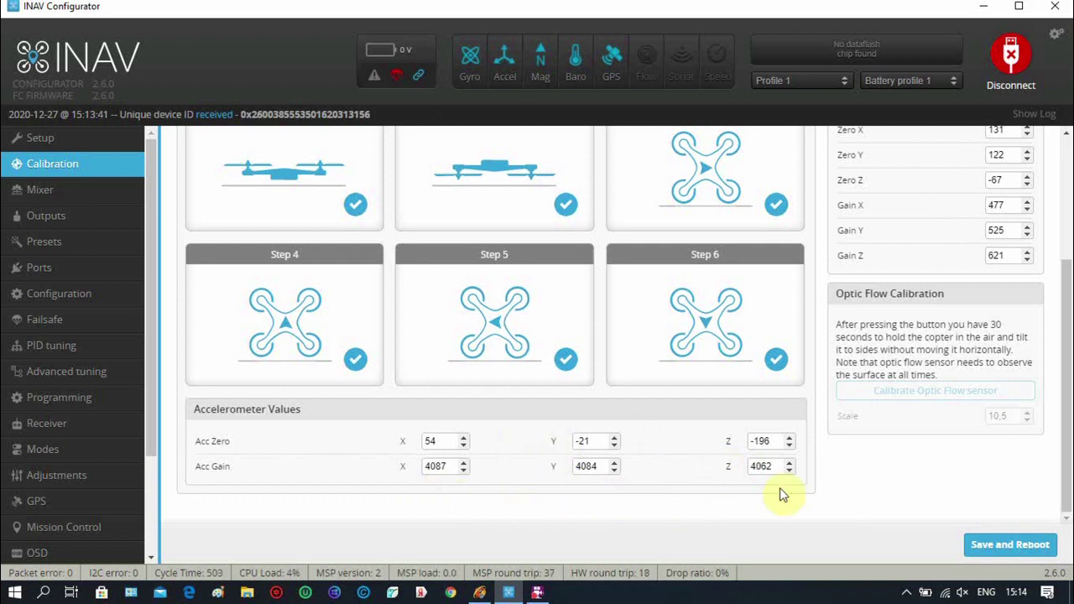
scroll(873, 482, "up", 2)
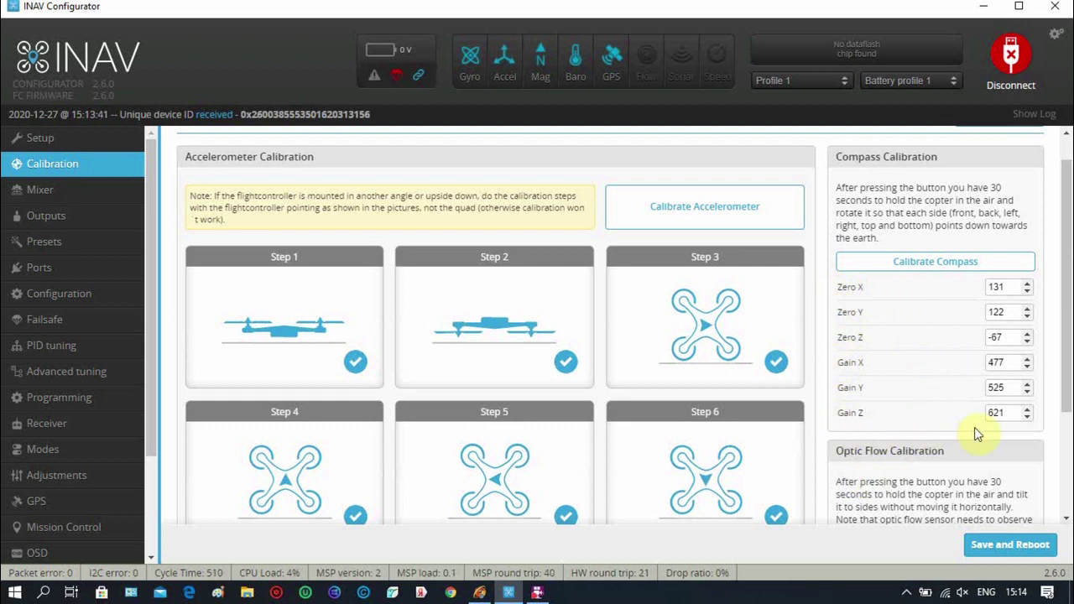
Step: Replace the existing servo mixer rule with a new one for servo 0 that uses RC Channel 7 as input
left_click(39, 192)
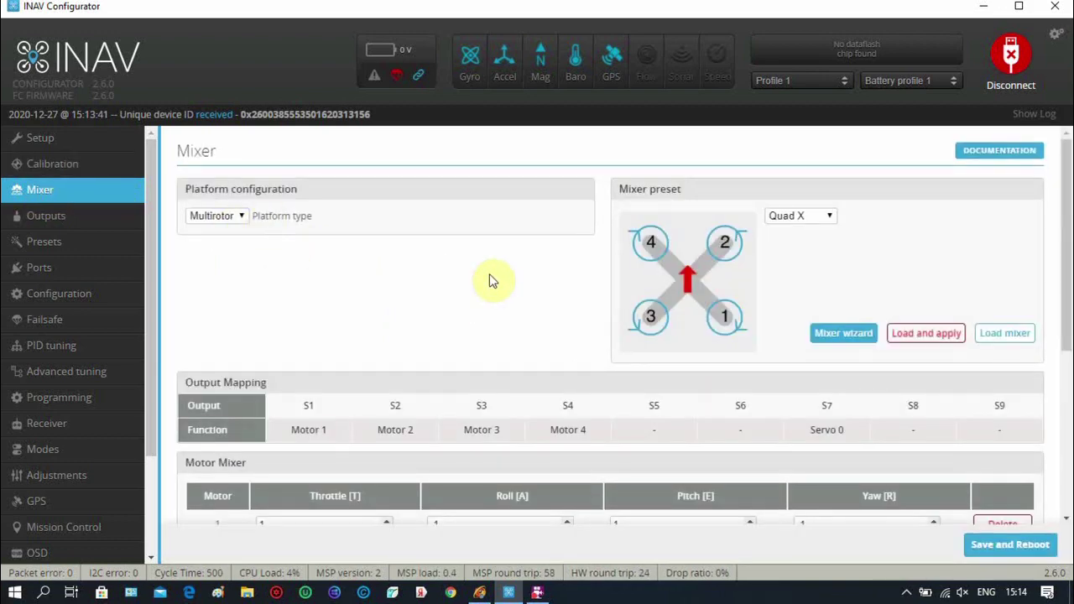
scroll(493, 280, "down", 1)
scroll(493, 279, "down", 3)
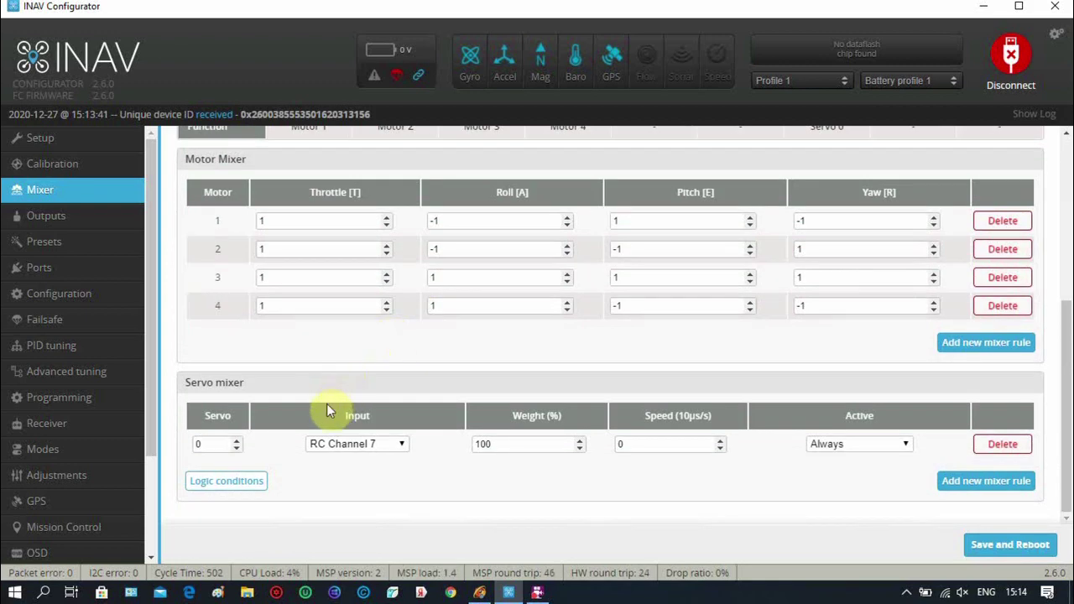
left_click(1007, 445)
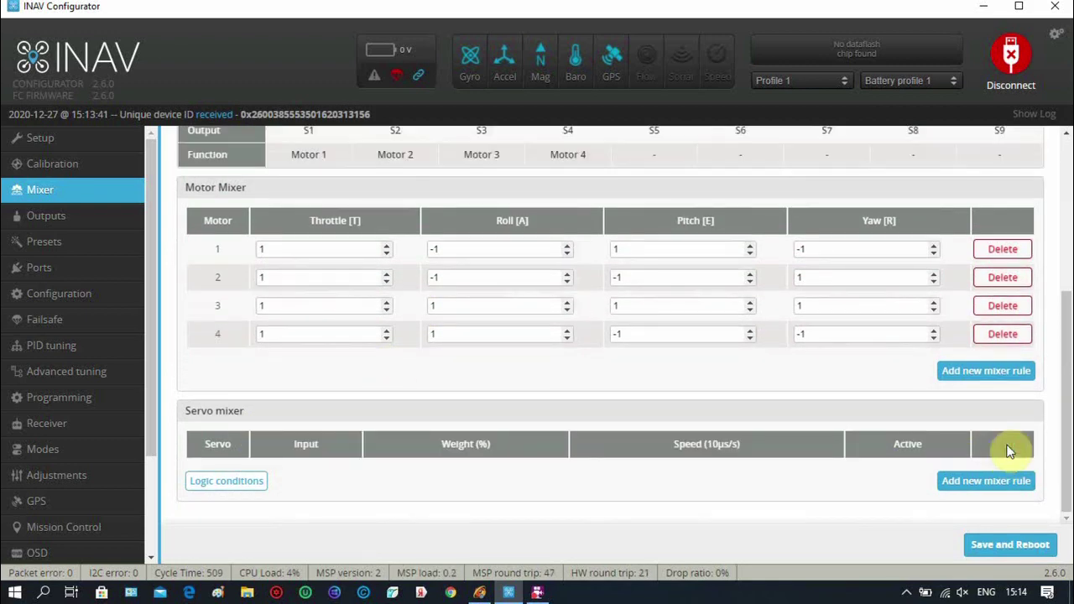
left_click(995, 483)
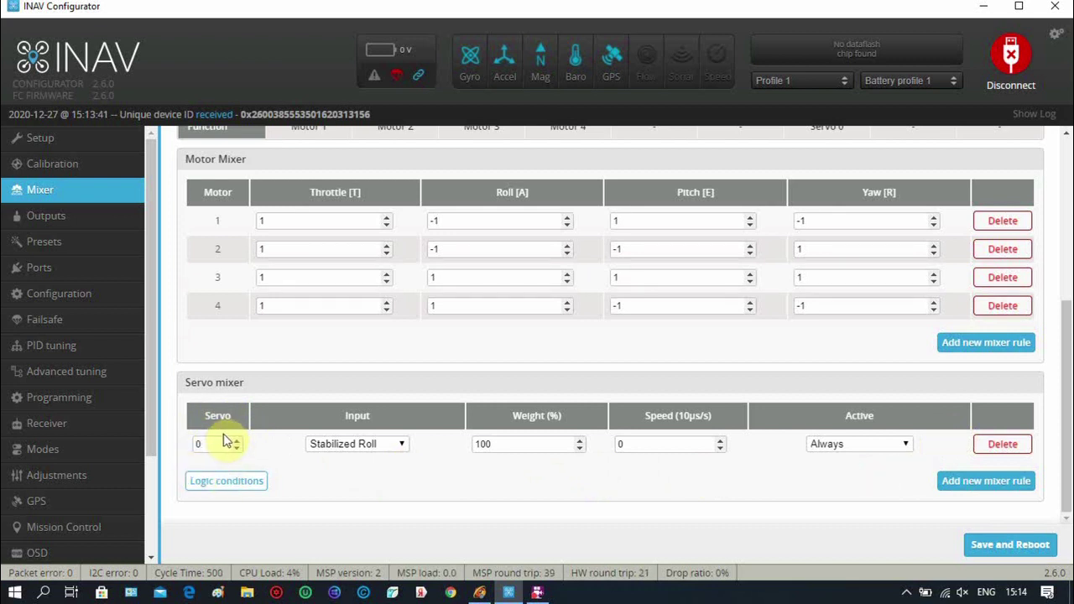
left_click(402, 445)
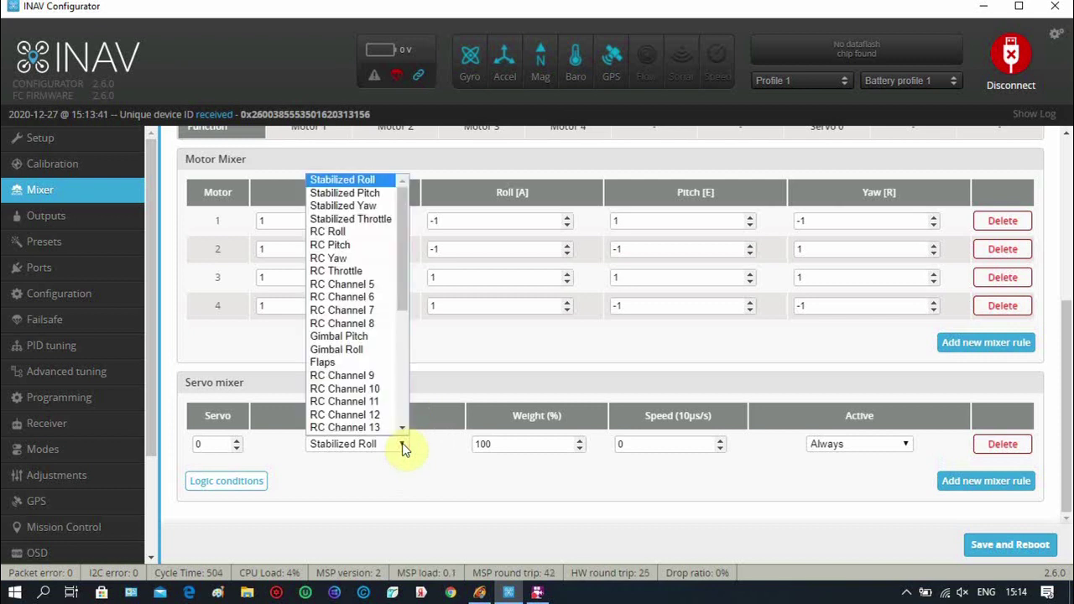
left_click(361, 316)
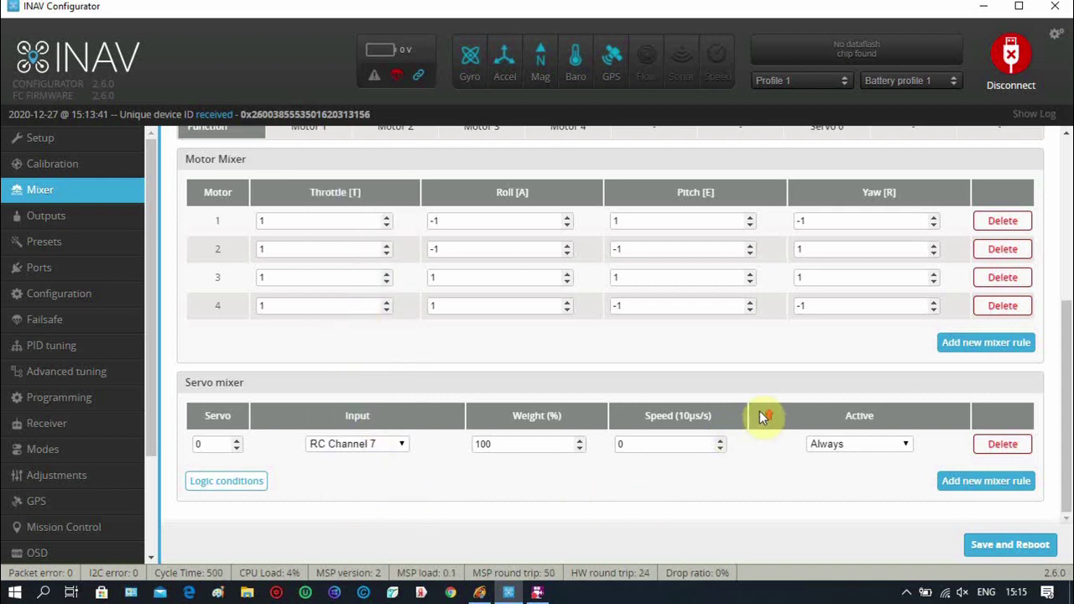
Step: Check the servo's output mapping, then save the mixer configuration and reboot the flight controller
scroll(759, 416, "up", 3)
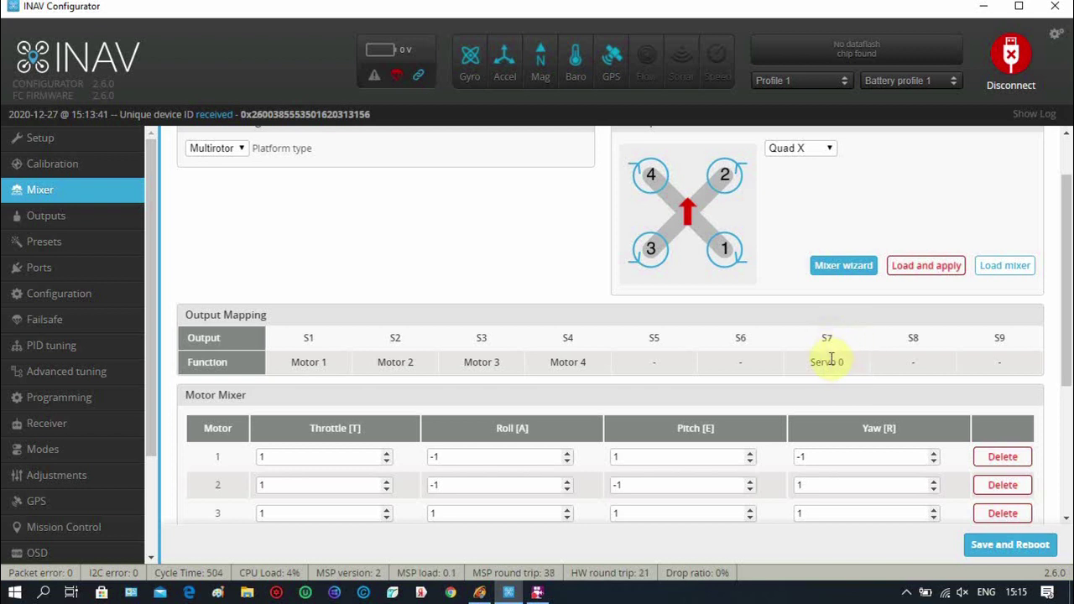
scroll(868, 469, "down", 2)
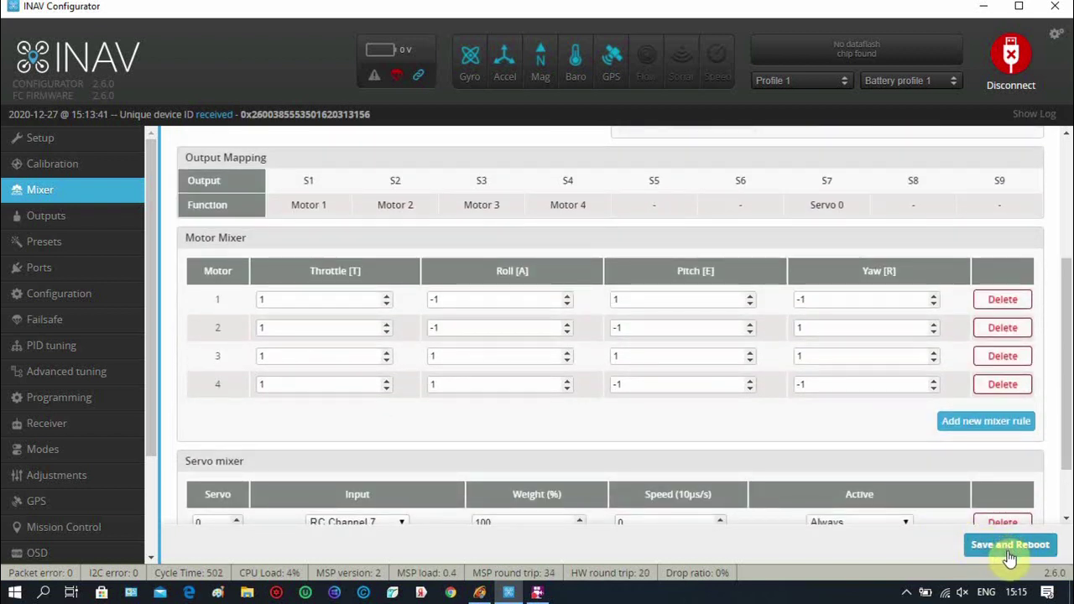
left_click(1009, 550)
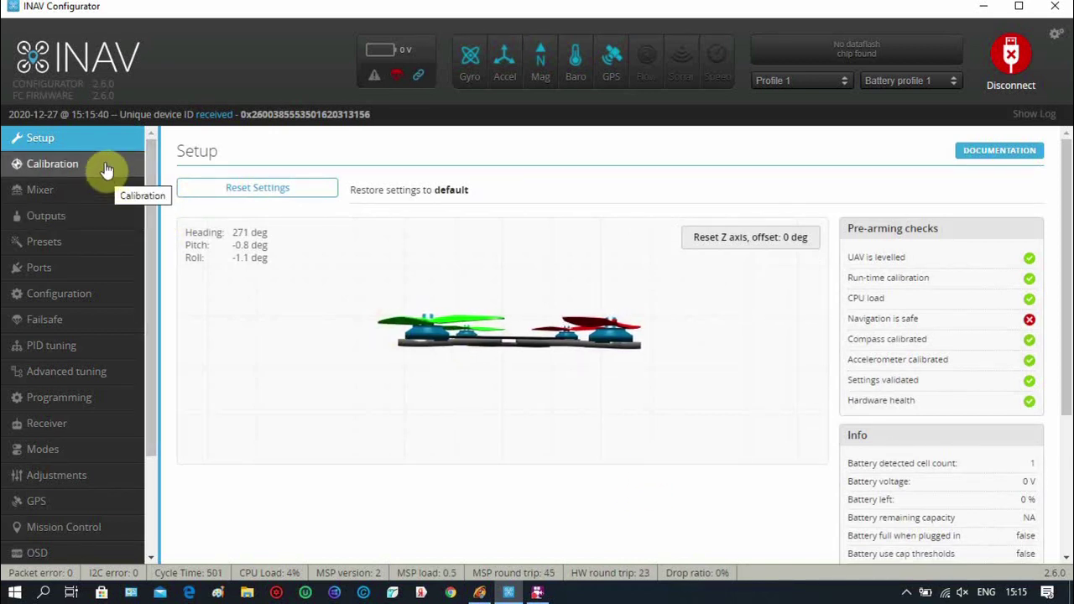
Step: Recheck the mixer's output mapping and examine the servo, motor and ESC protocol settings of the outputs
left_click(56, 195)
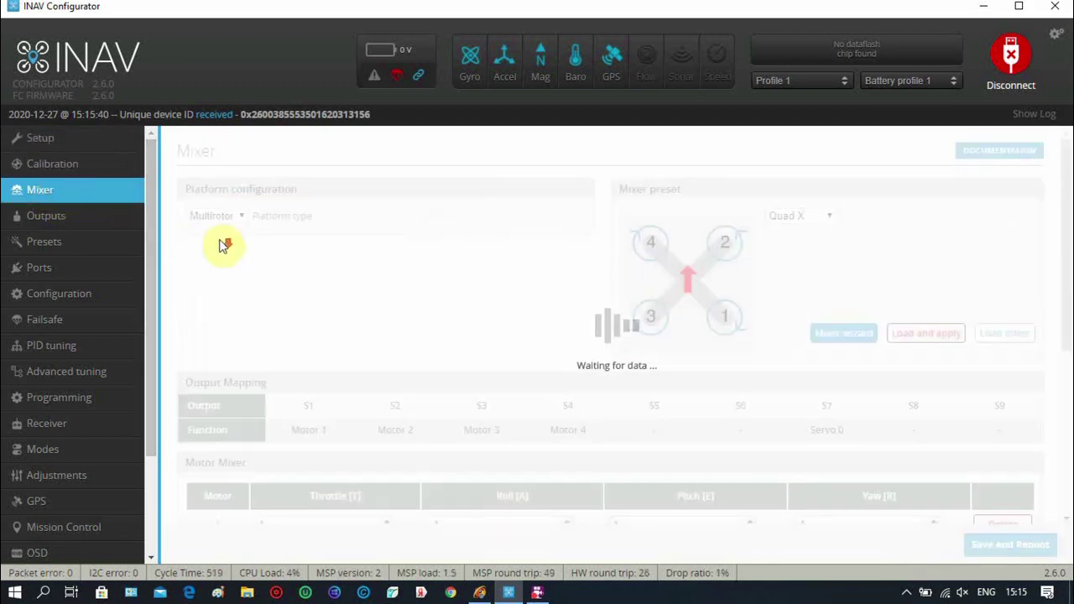
scroll(222, 246, "down", 3)
scroll(220, 246, "up", 3)
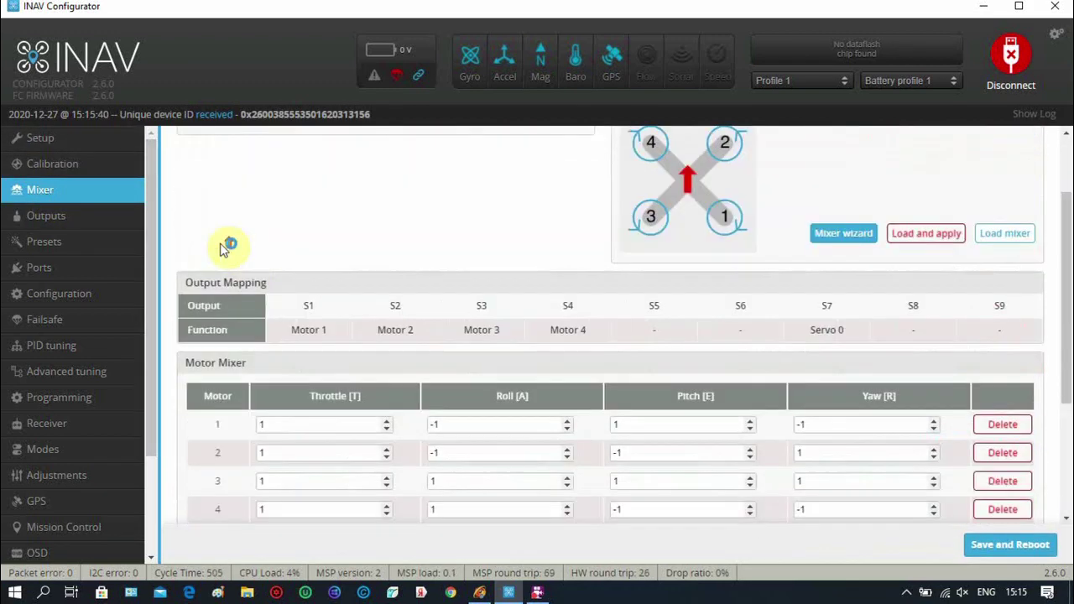
left_click(48, 220)
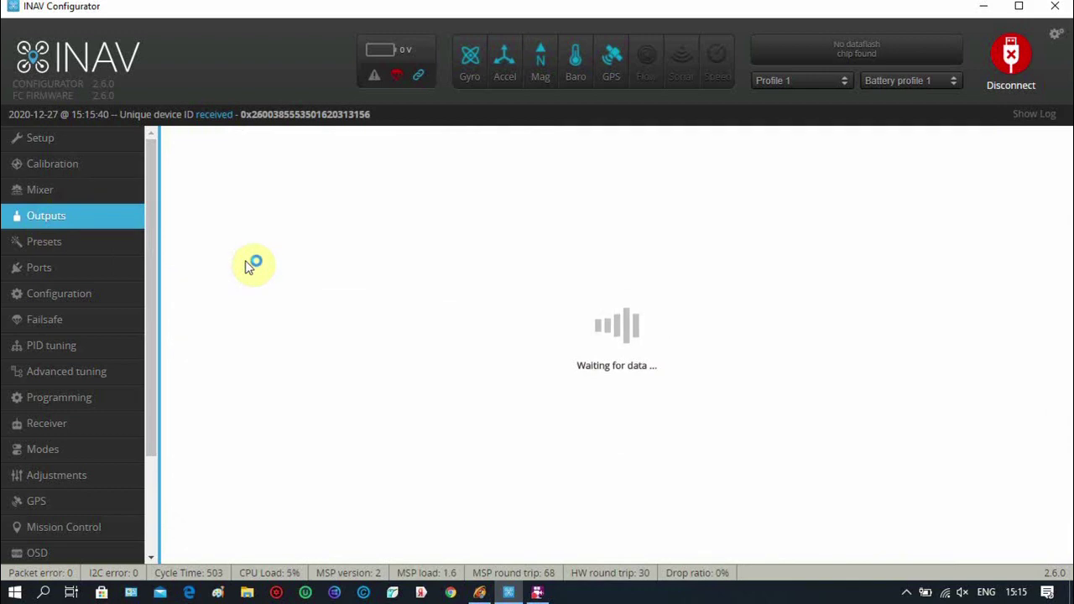
scroll(247, 257, "down", 3)
scroll(247, 257, "down", 1)
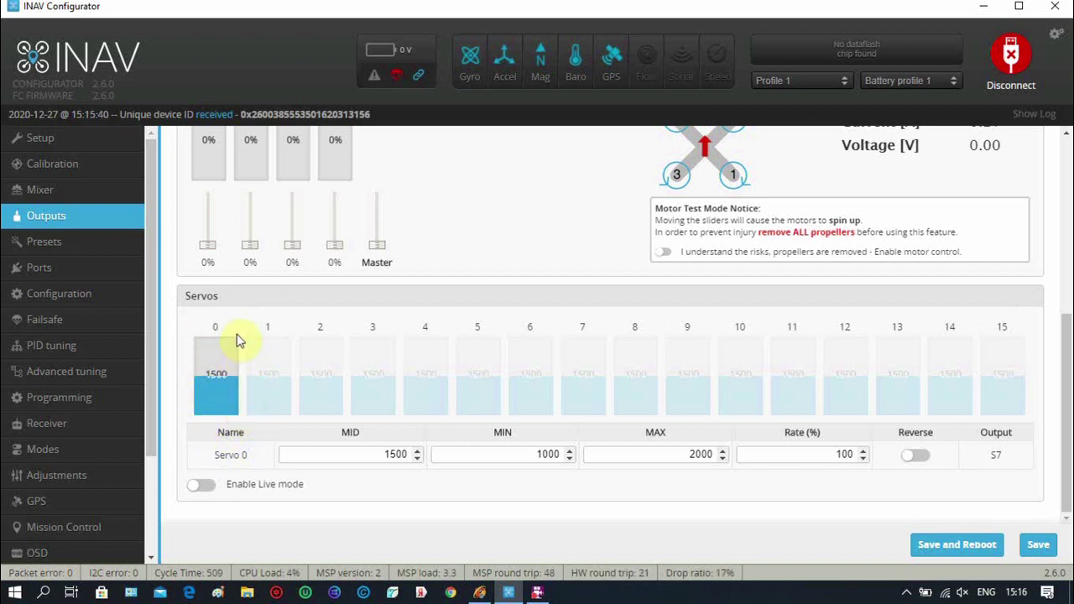
scroll(241, 339, "up", 2)
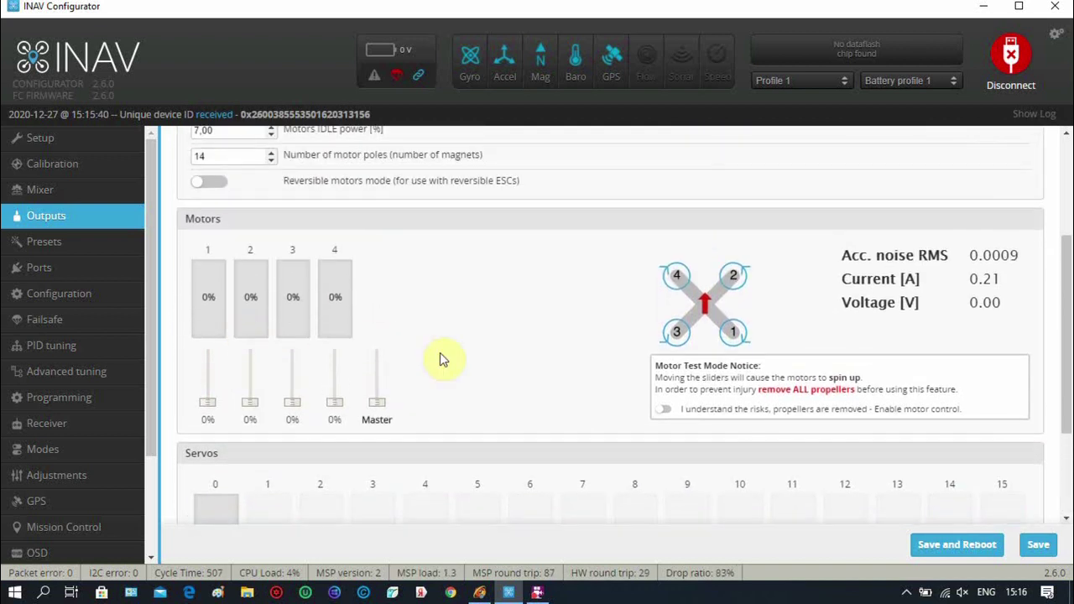
scroll(412, 318, "up", 3)
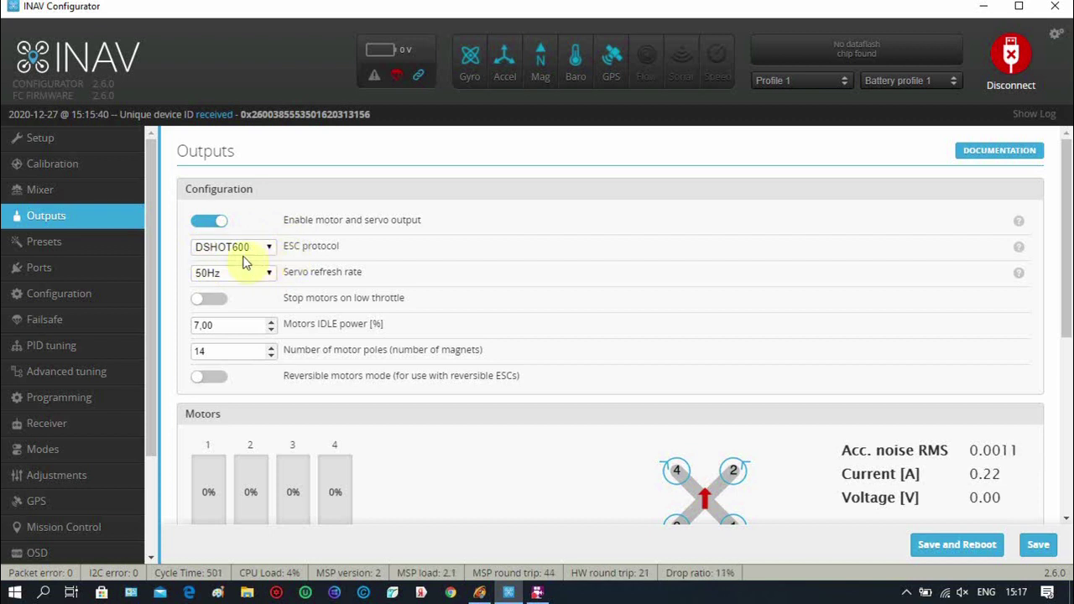
Step: Review the available aircraft presets and the serial port assignments, including the GPS sensor setting on UART5
left_click(51, 249)
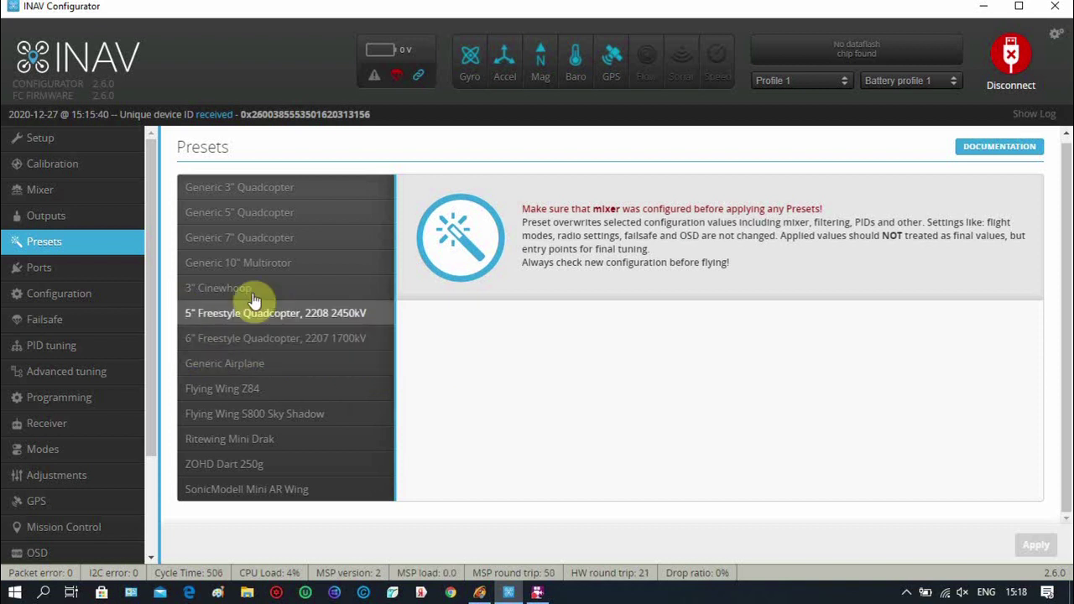
left_click(38, 270)
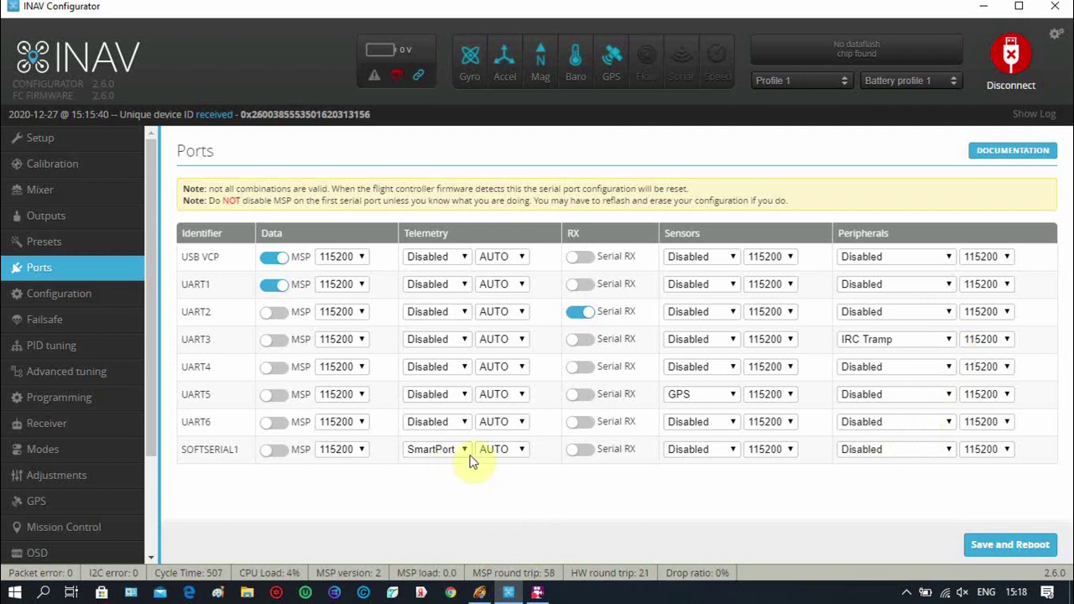
left_click(742, 394)
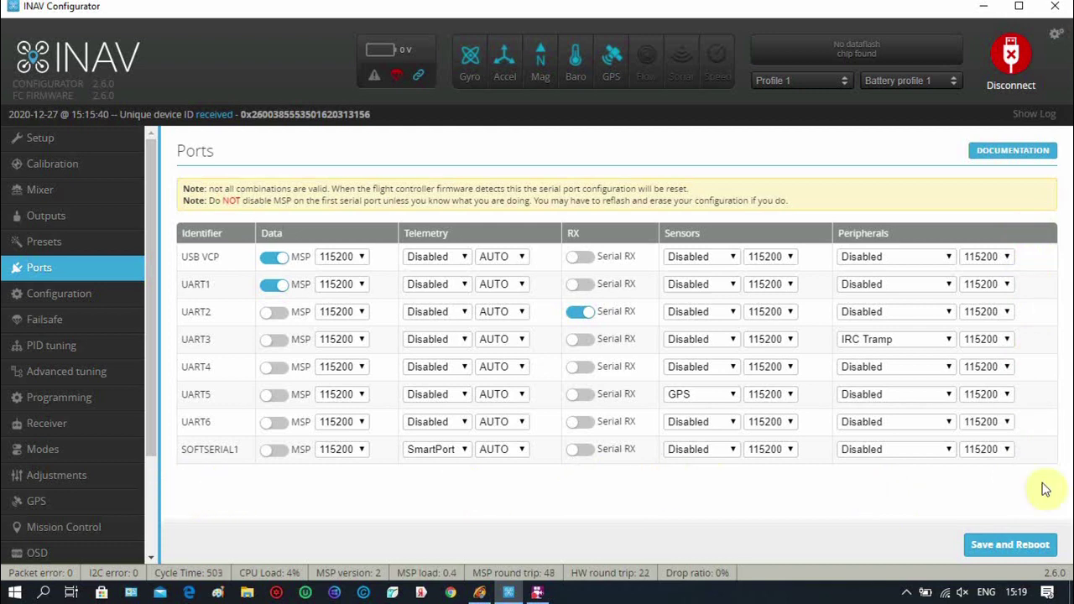
Step: Set the I2C speed to 800KHZ in the system configuration, then save and reboot the flight controller
left_click(60, 295)
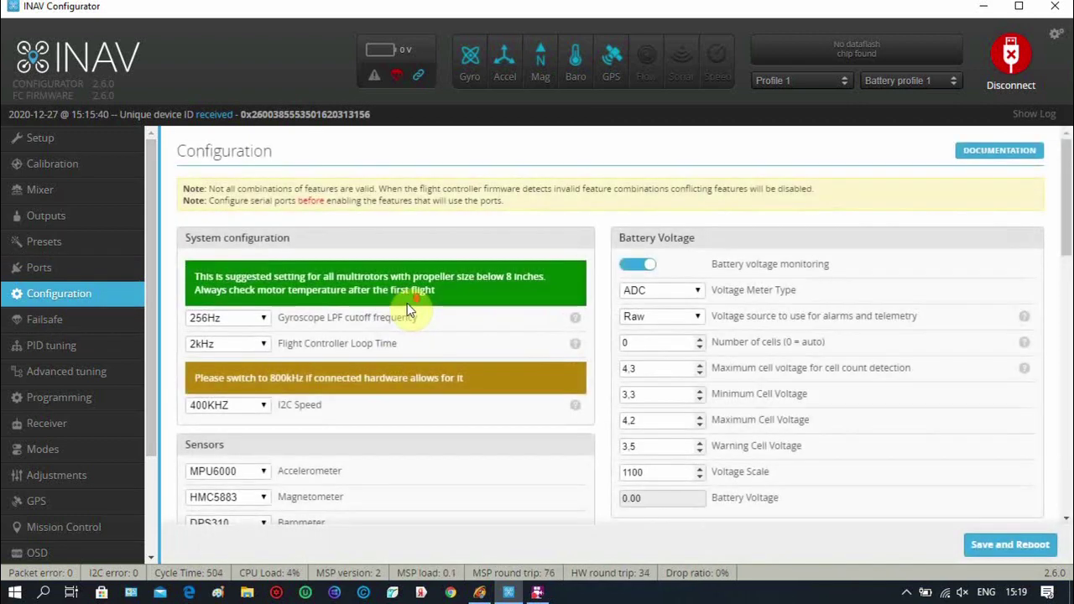
scroll(407, 303, "down", 2)
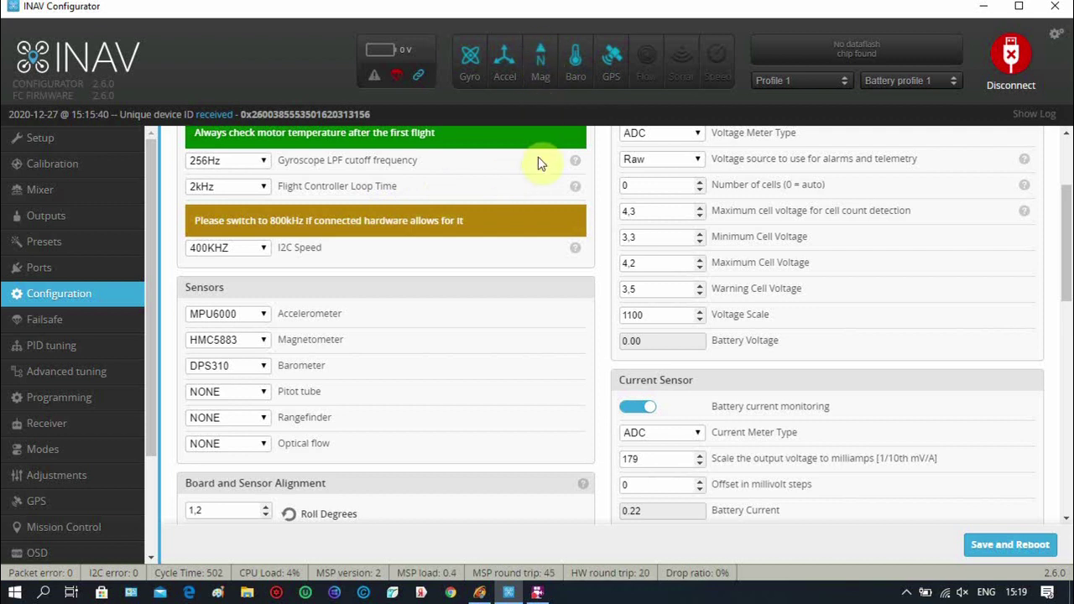
left_click(263, 250)
left_click(248, 276)
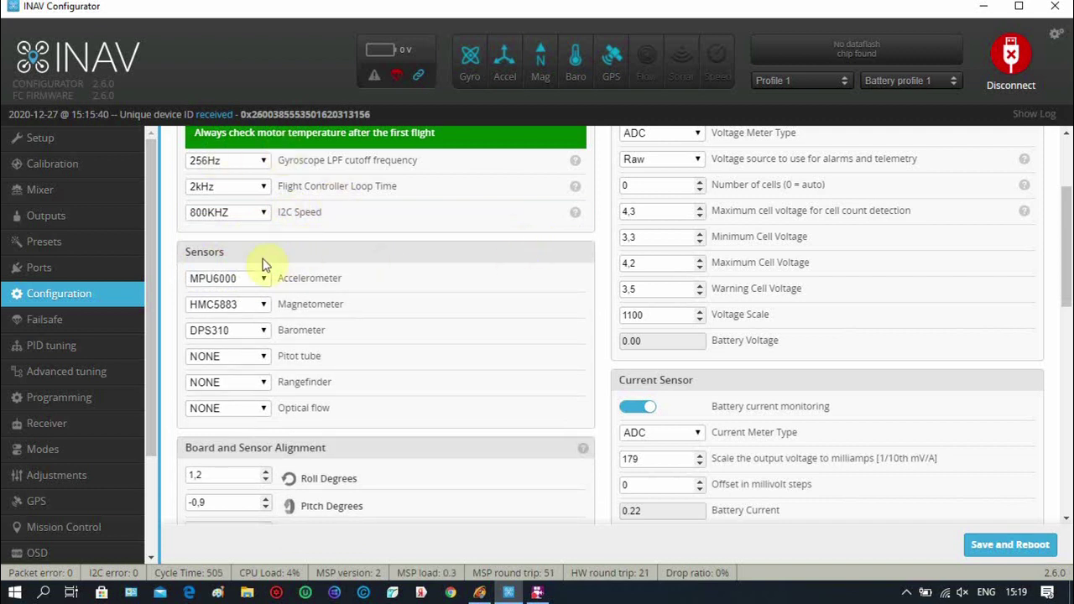
left_click(1033, 546)
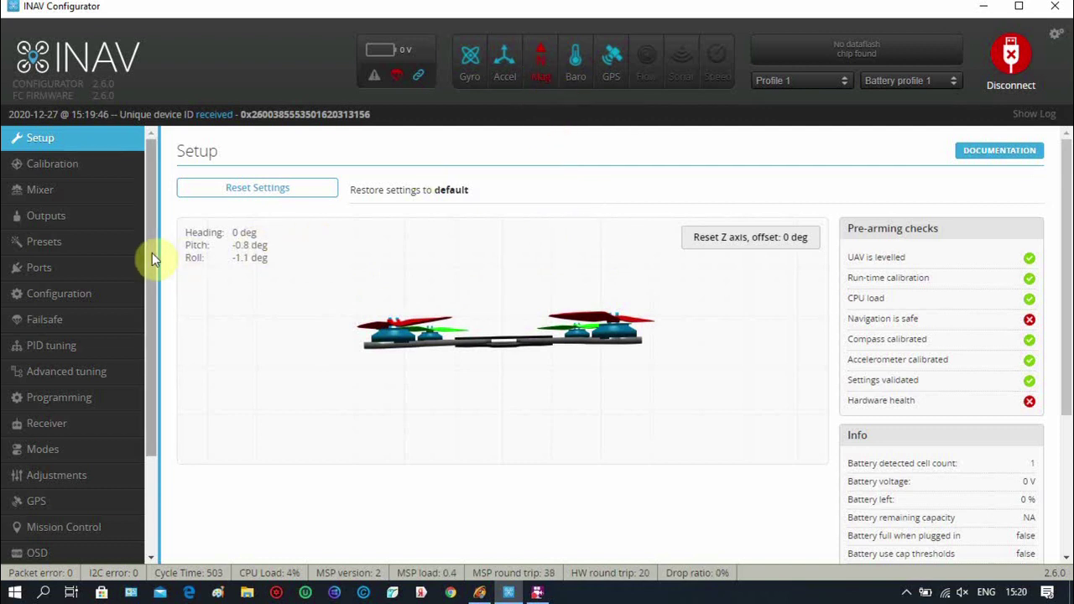
Step: Set the I2C speed to 400KHZ in the system configuration
left_click(84, 298)
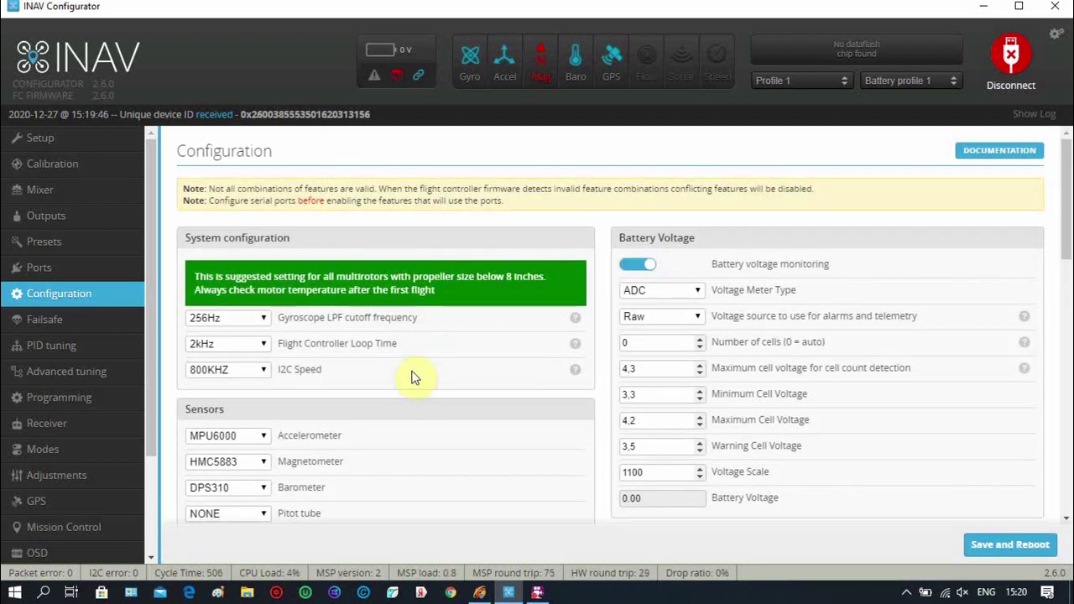
scroll(412, 377, "down", 2)
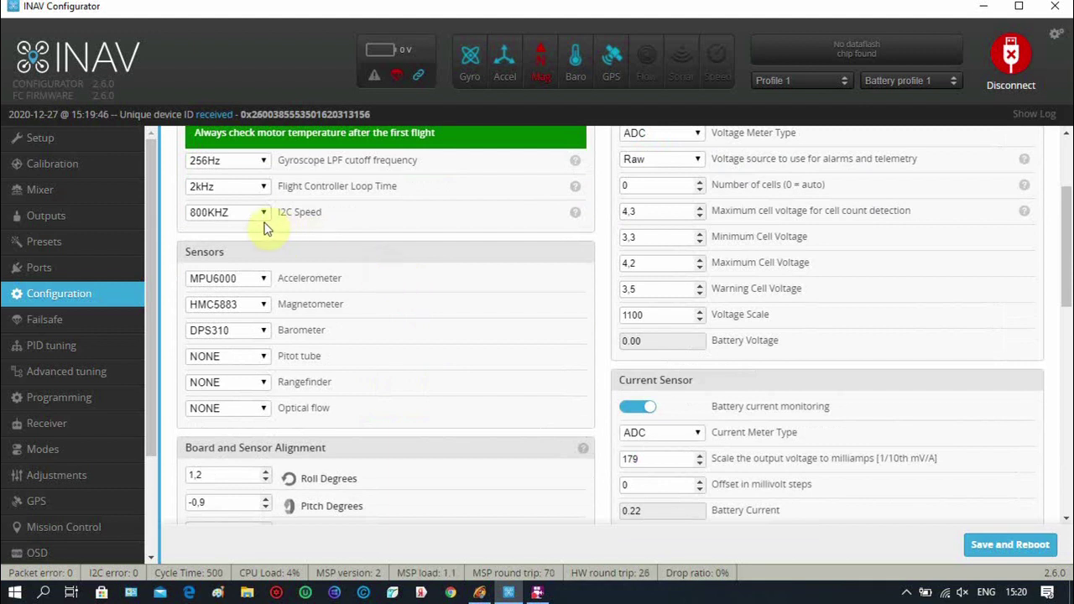
left_click(266, 217)
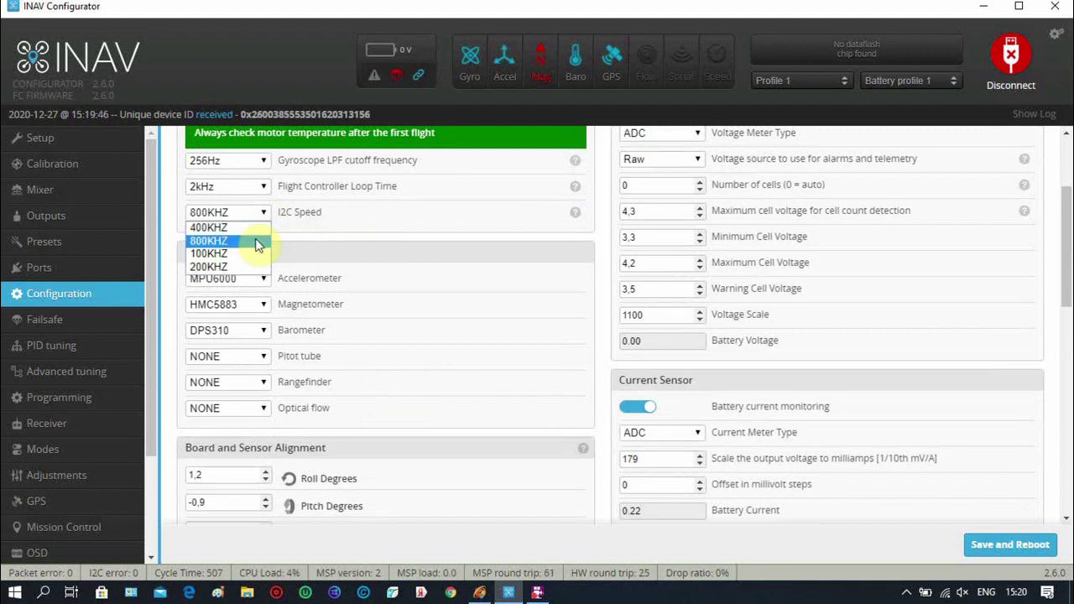
left_click(210, 228)
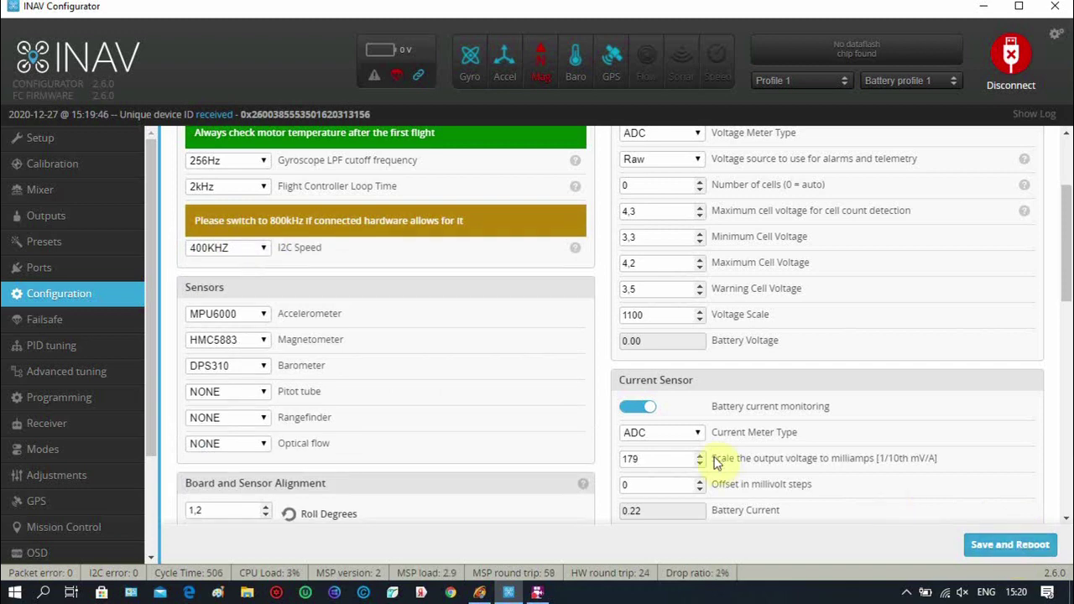
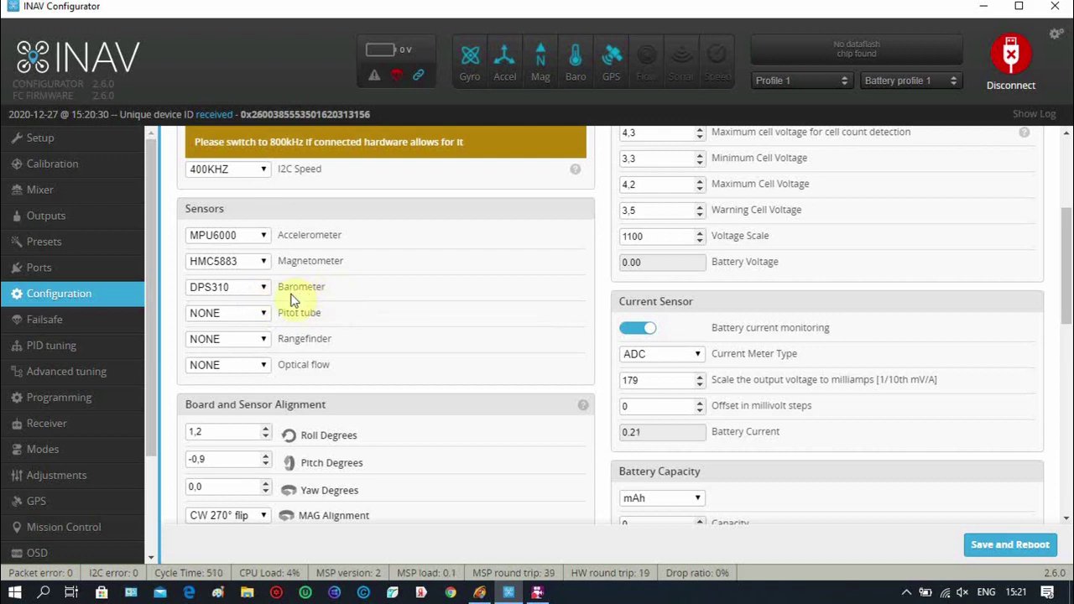
Step: Select CW 270° flip as the MAG alignment in the board and sensor alignment settings
scroll(385, 287, "down", 2)
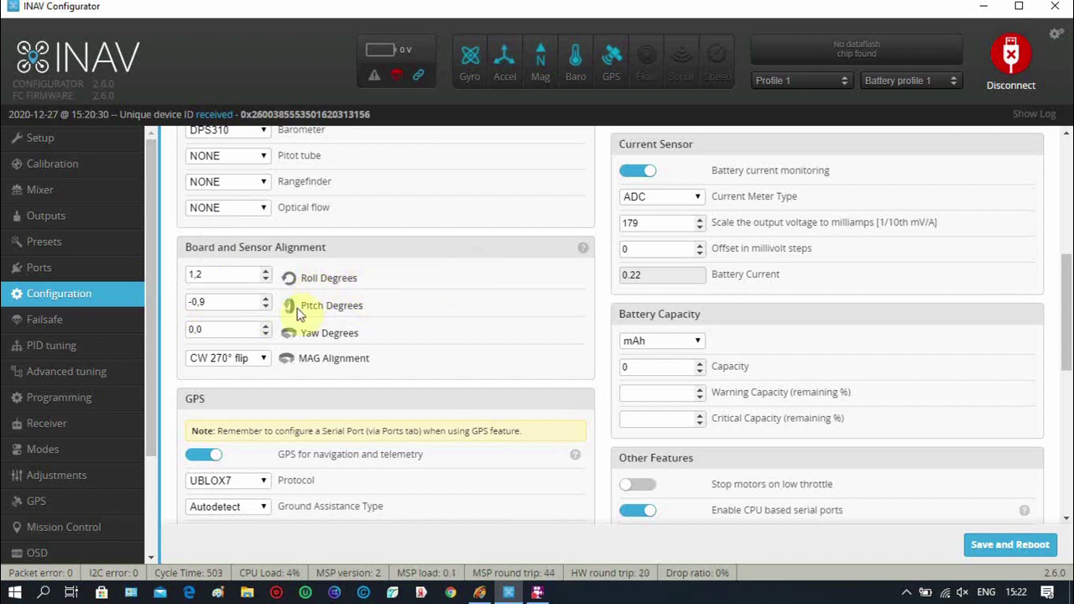
left_click(263, 360)
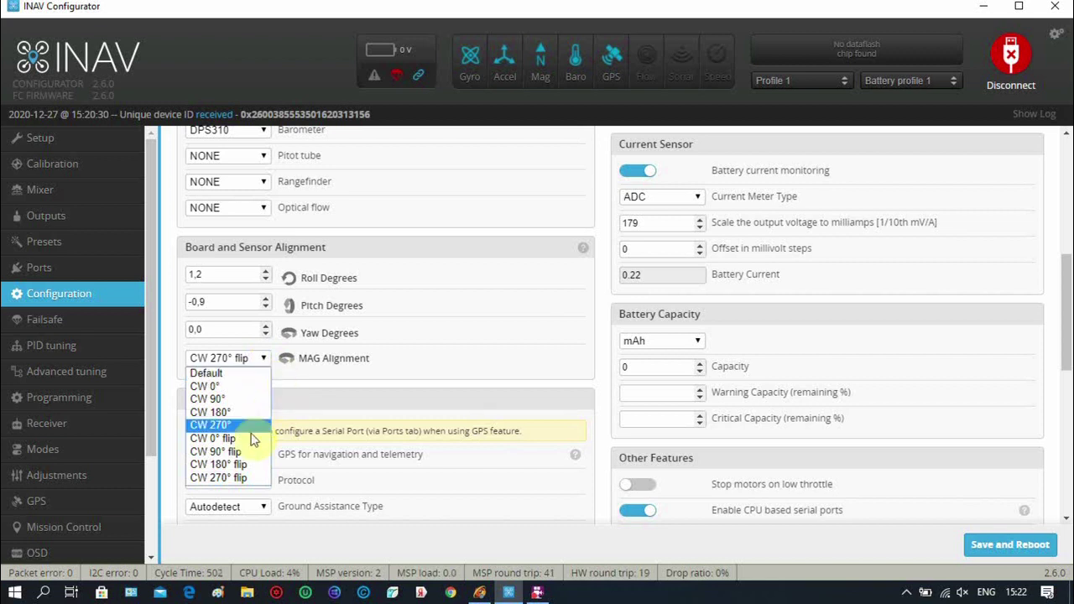
left_click(240, 475)
Step: Review the board and sensor alignment values and the GPS protocol, satellite and time settings
scroll(428, 348, "down", 2)
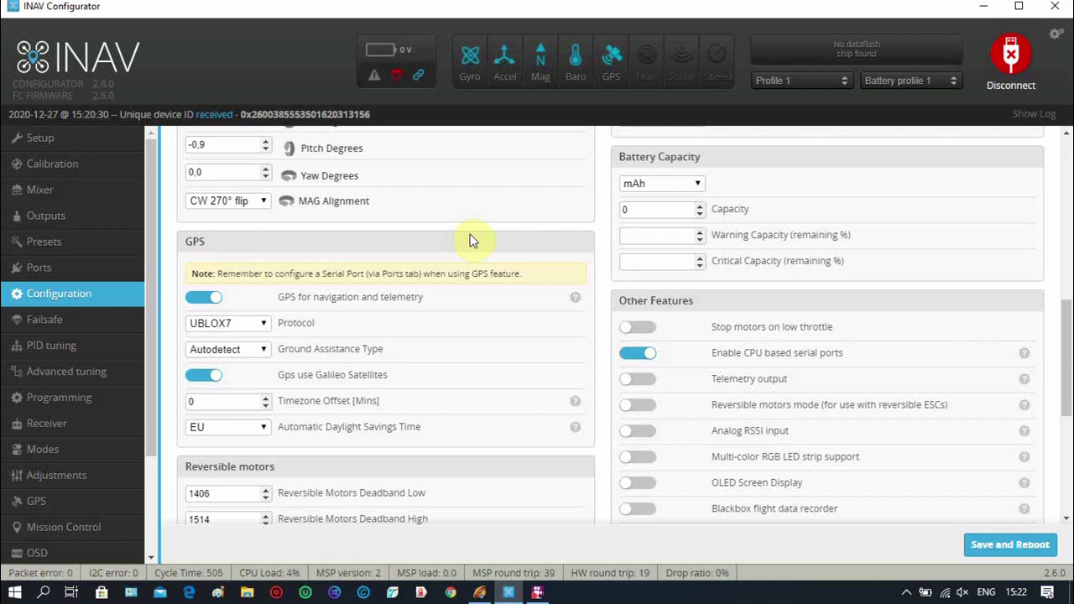
scroll(451, 239, "up", 2)
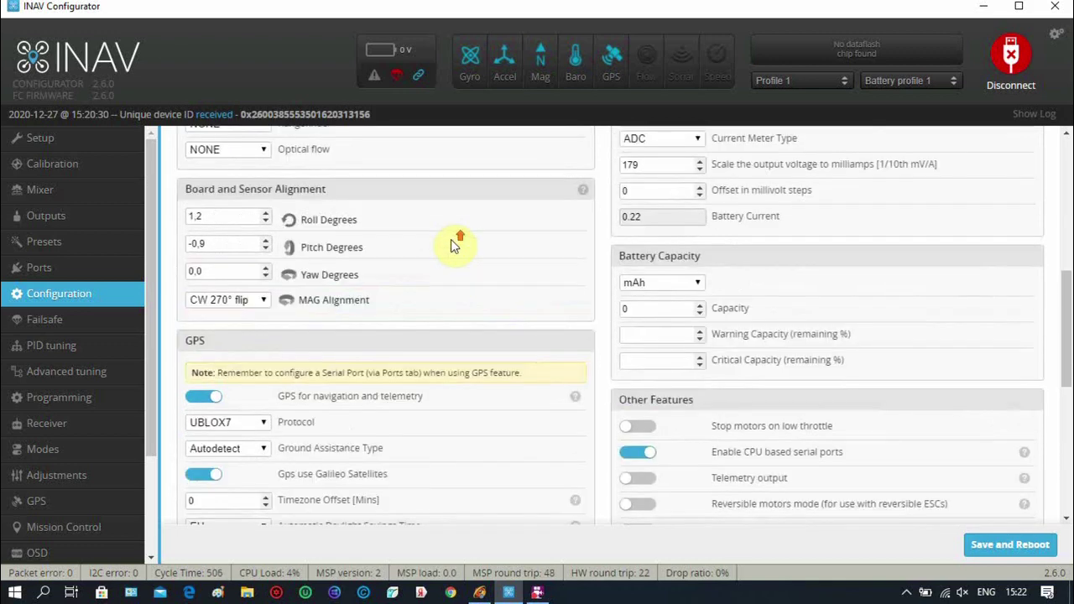
scroll(451, 239, "up", 3)
scroll(450, 239, "down", 5)
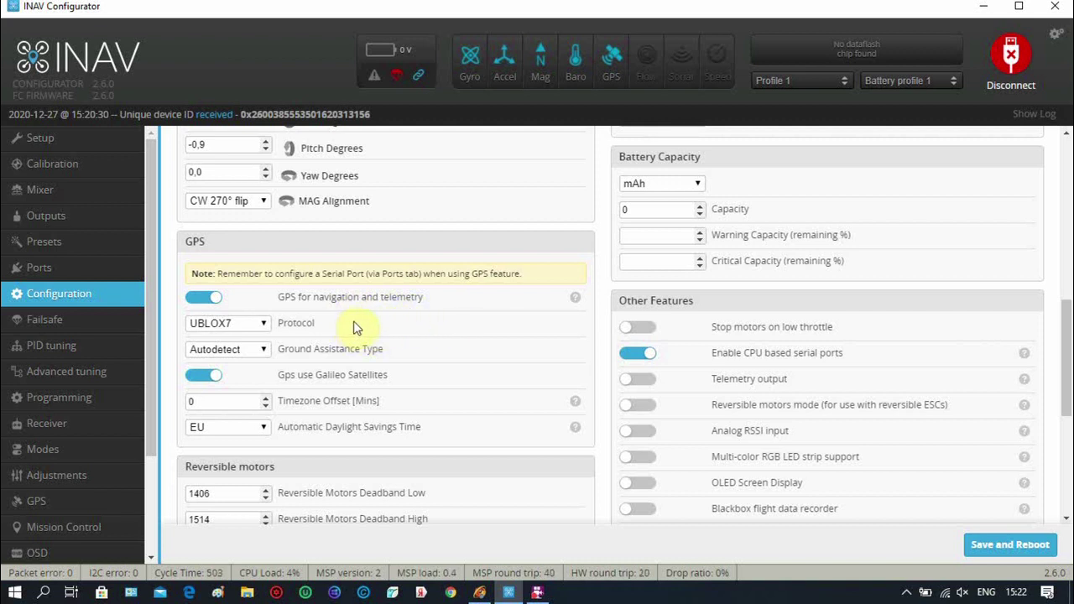
Step: Check the GPS ground assistance type options and review the reversible motors, personalization and VTX settings
scroll(357, 323, "up", 1)
scroll(357, 323, "down", 2)
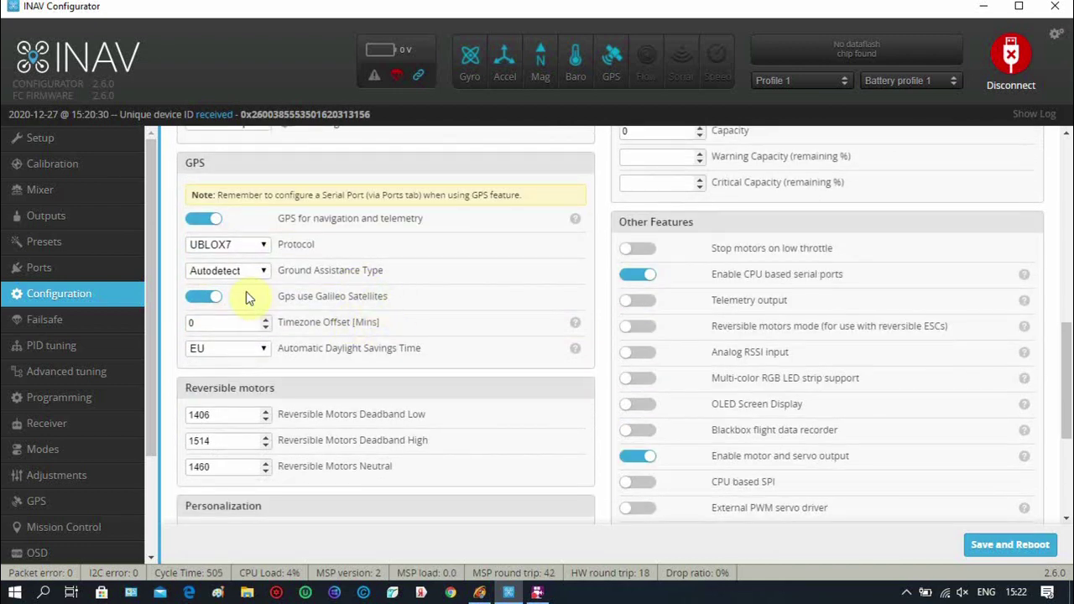
left_click(264, 272)
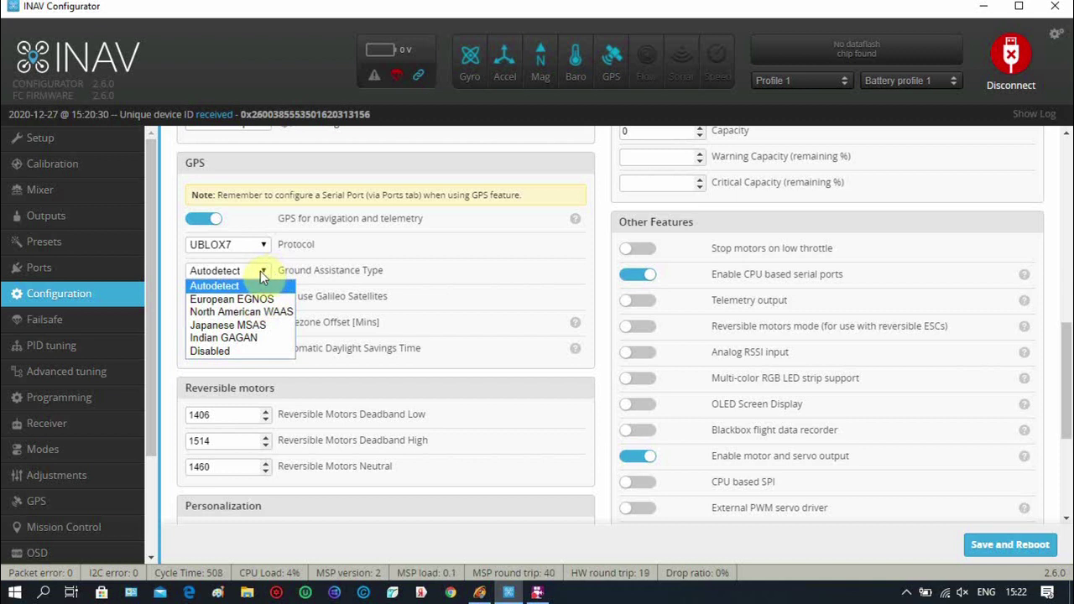
left_click(262, 274)
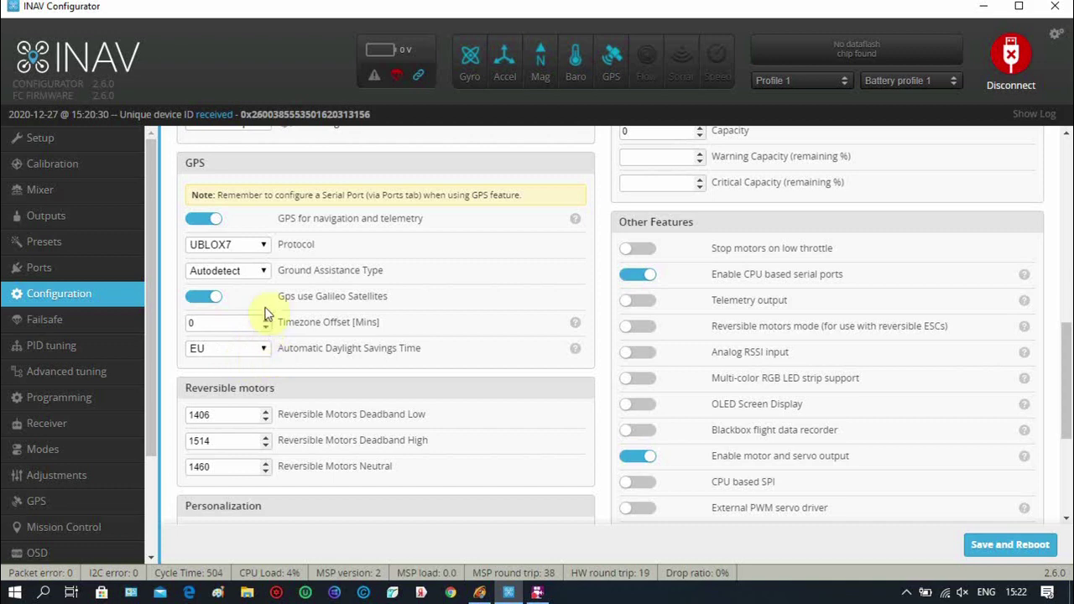
scroll(308, 335, "down", 3)
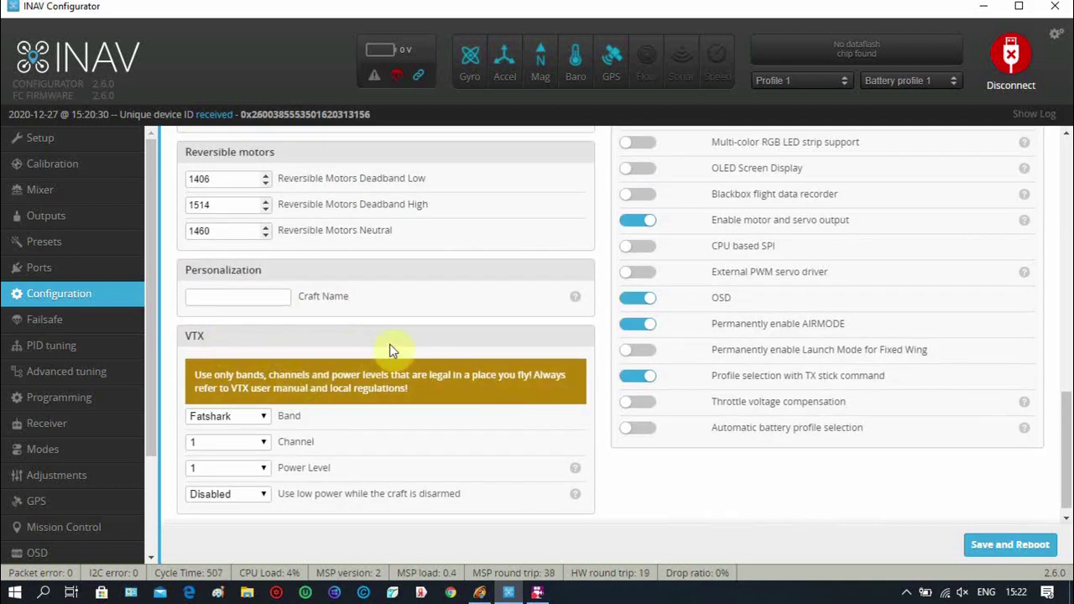
scroll(389, 348, "down", 1)
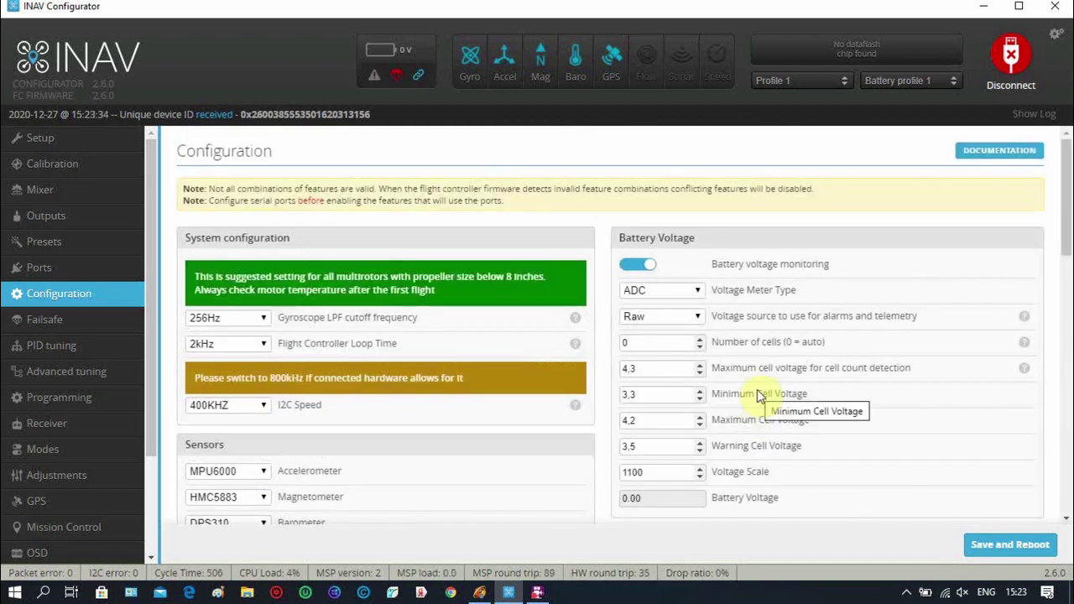
Step: Review the battery voltage, current sensor, battery capacity and other feature settings in the configuration
scroll(757, 394, "down", 3)
scroll(757, 389, "down", 1)
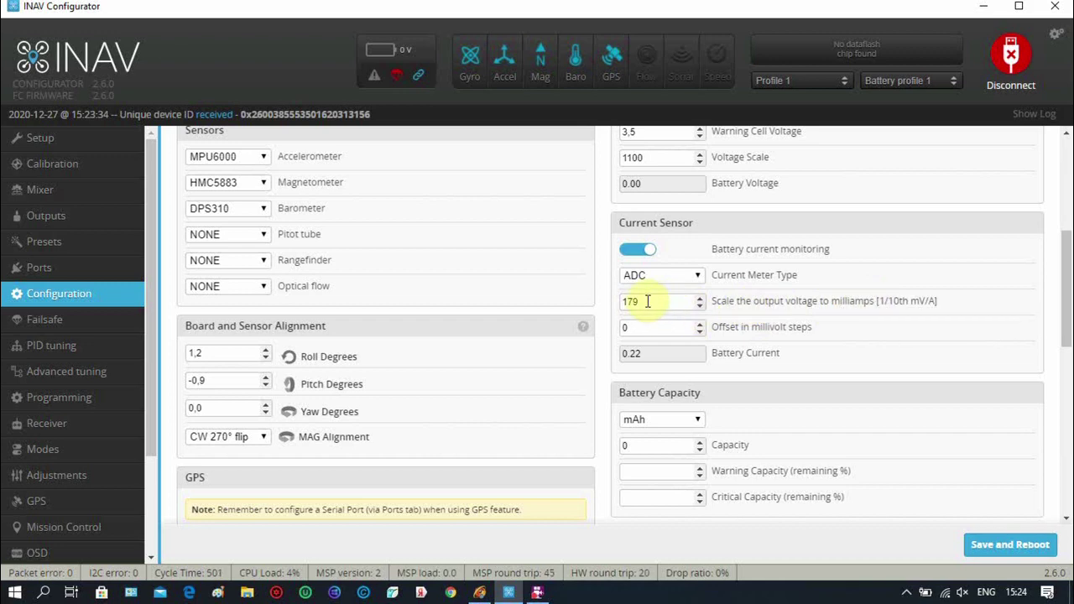
scroll(653, 302, "down", 4)
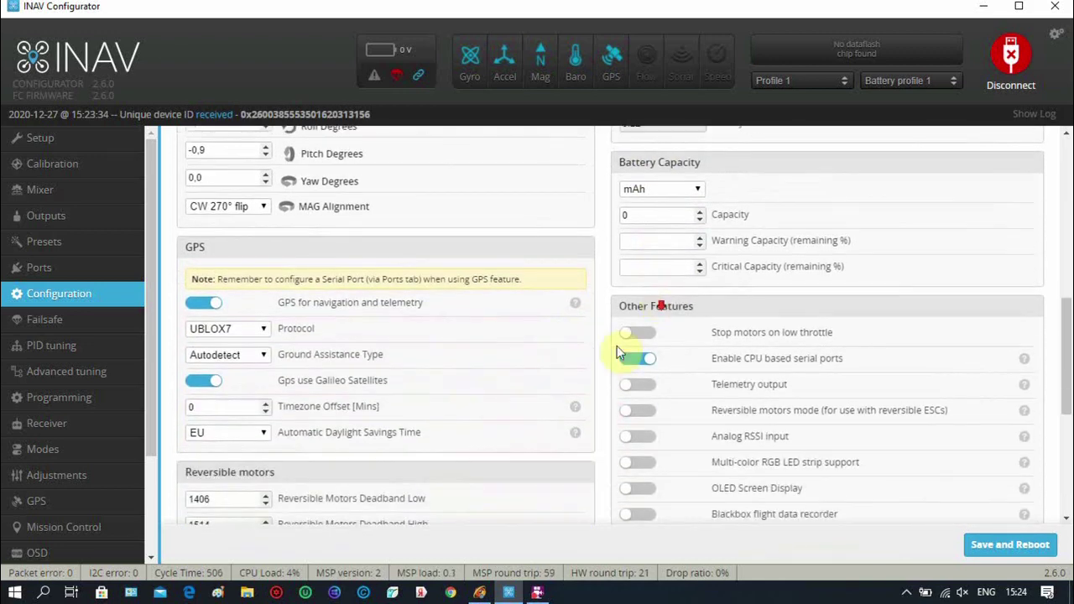
scroll(550, 380, "down", 3)
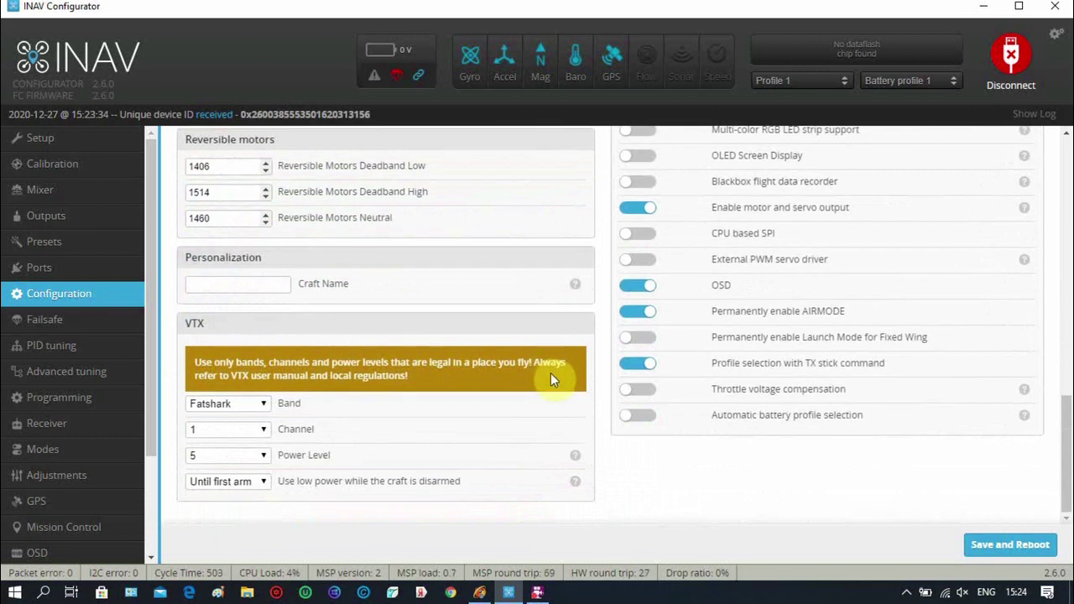
scroll(552, 372, "up", 4)
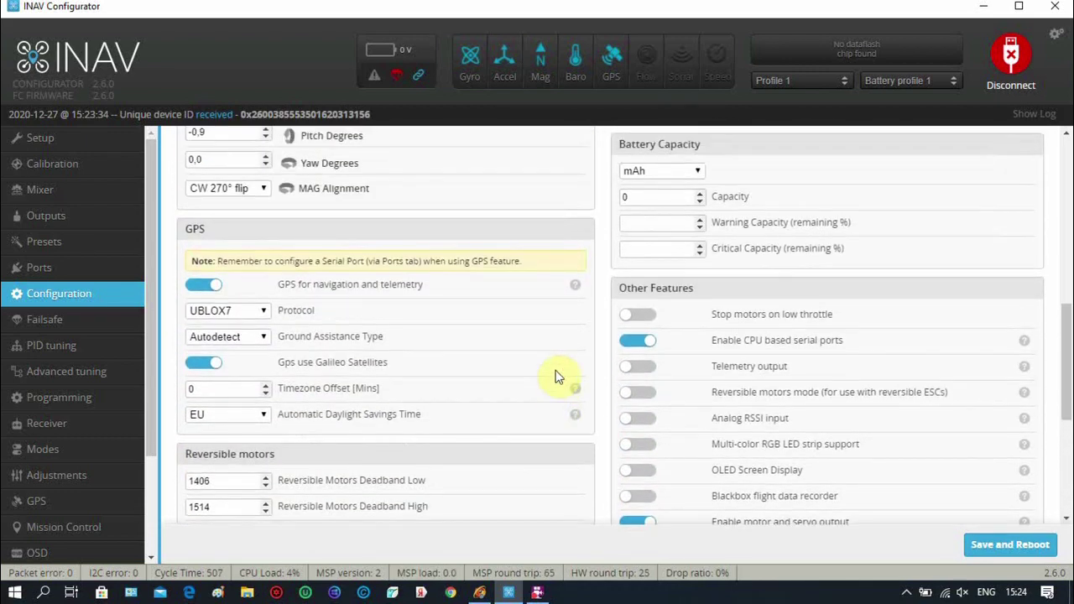
scroll(537, 336, "up", 2)
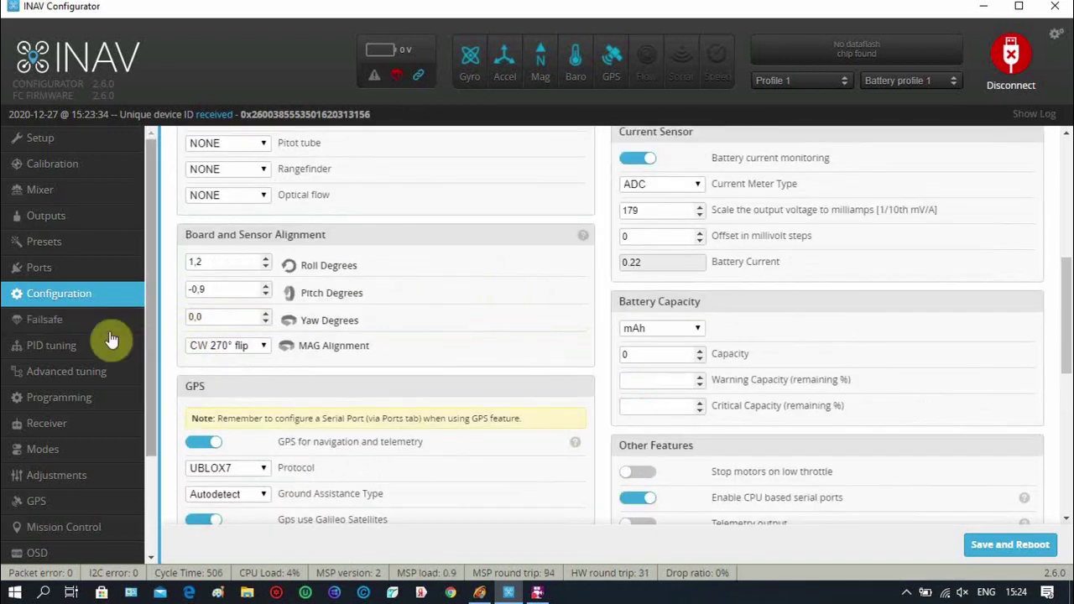
Step: Open the failsafe settings and review the guard time, landing values and failsafe procedure options, including RTH
left_click(57, 320)
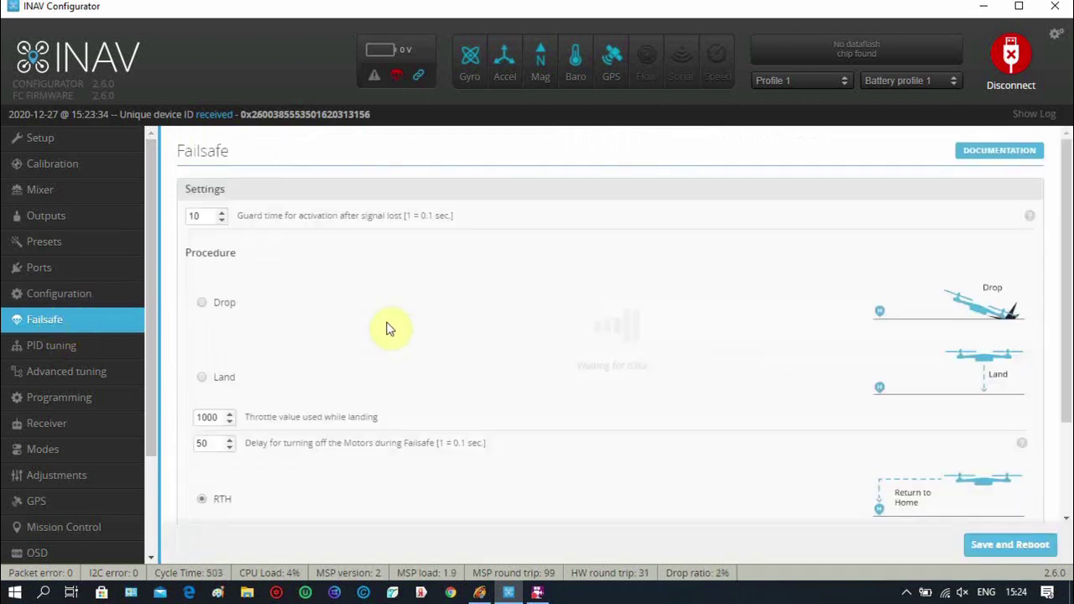
scroll(383, 324, "down", 2)
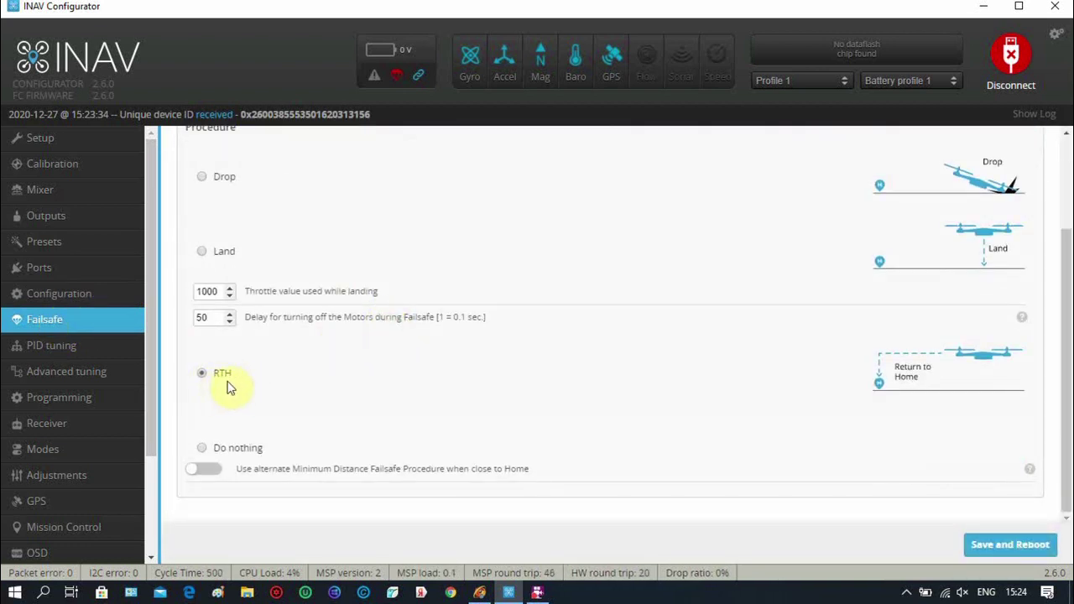
left_click(204, 314)
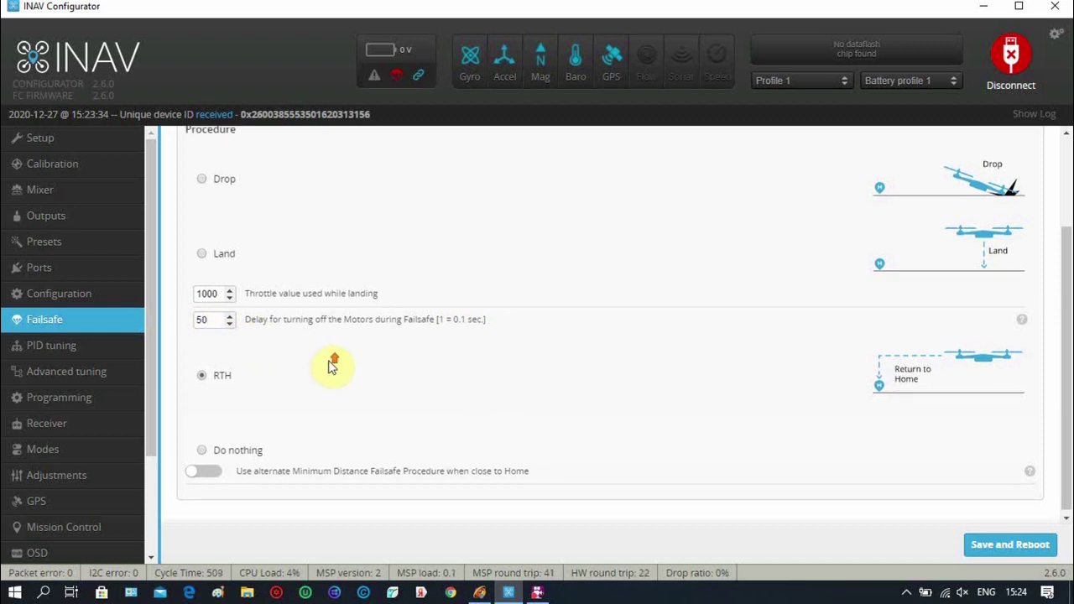
scroll(333, 367, "up", 3)
scroll(345, 359, "down", 3)
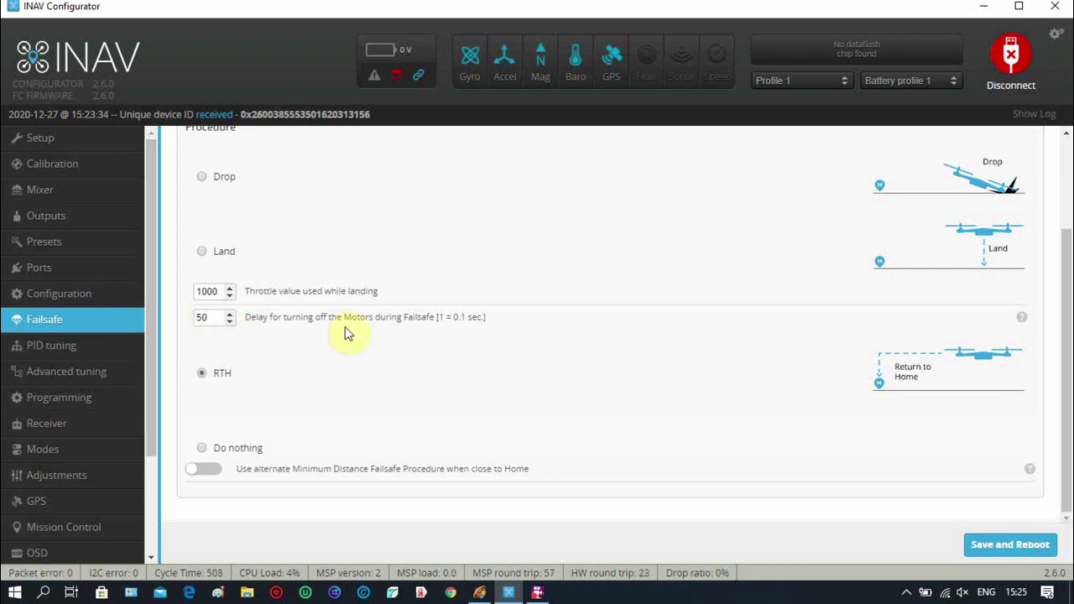
Step: Open the PID tuning settings and examine the acro, altitude, heading, GPS navigation and level gains along with the TPA values
left_click(60, 346)
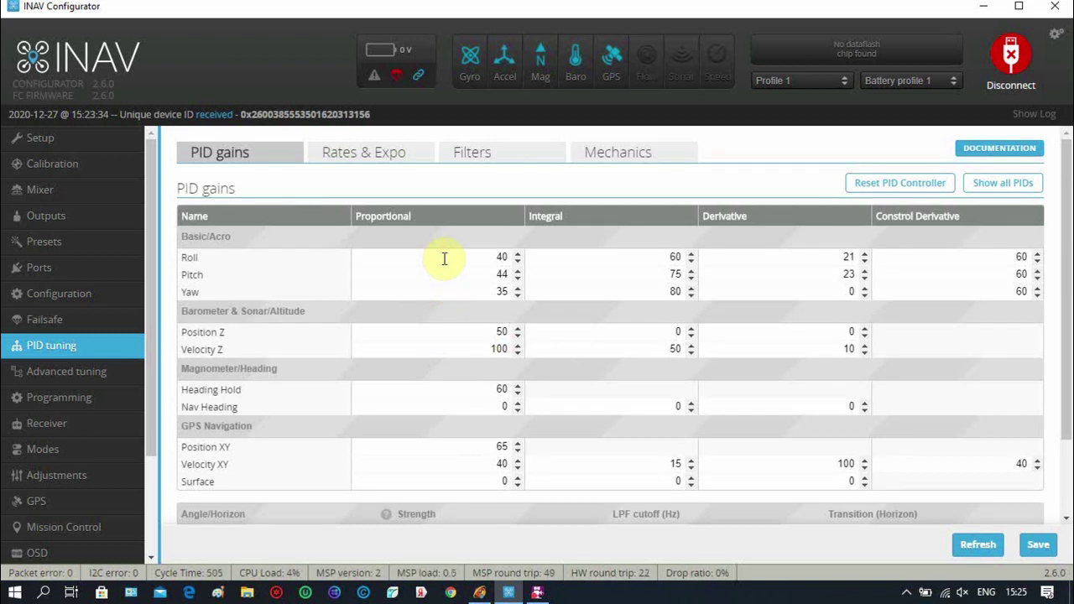
scroll(445, 260, "down", 1)
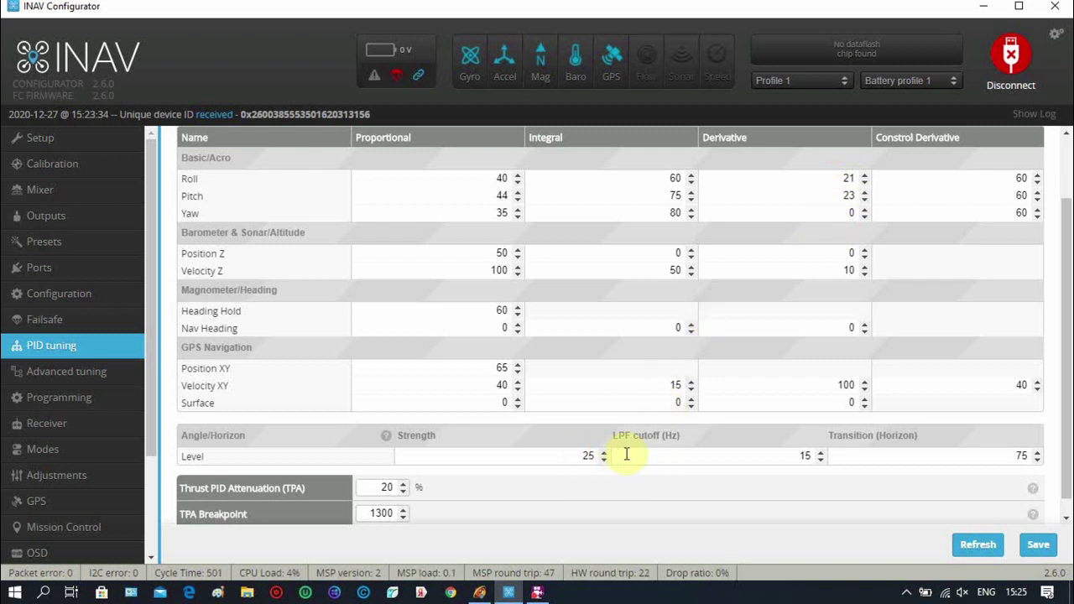
scroll(626, 454, "down", 1)
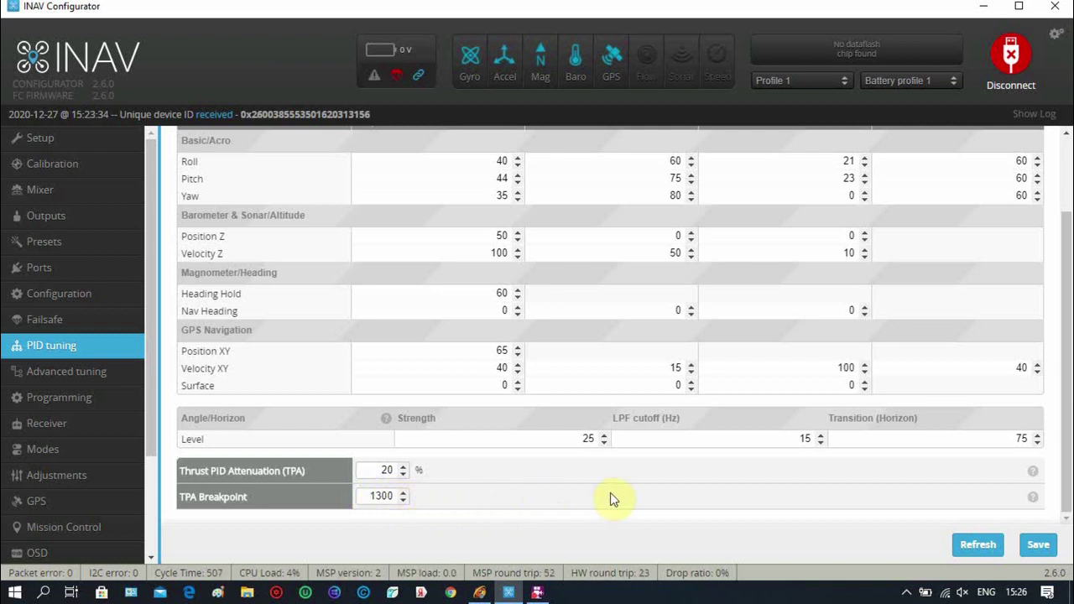
scroll(610, 496, "up", 2)
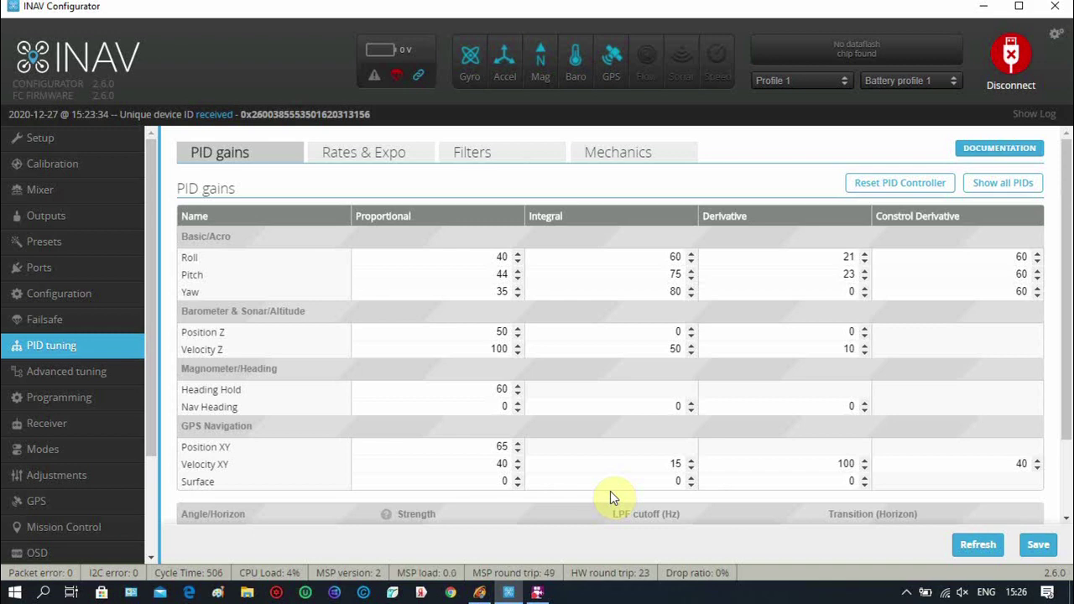
scroll(610, 497, "down", 2)
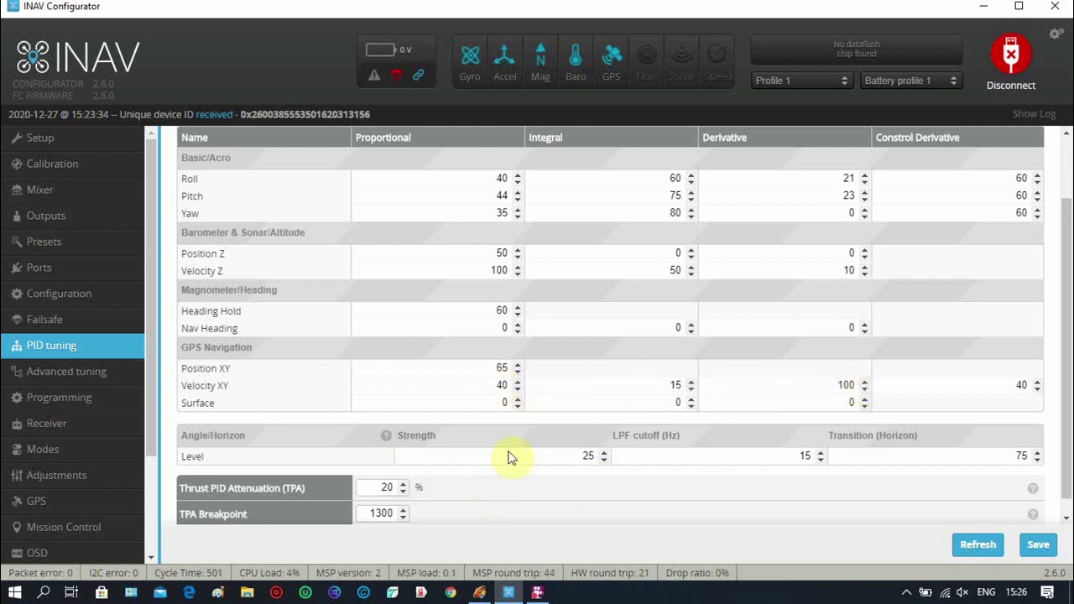
scroll(500, 444, "up", 2)
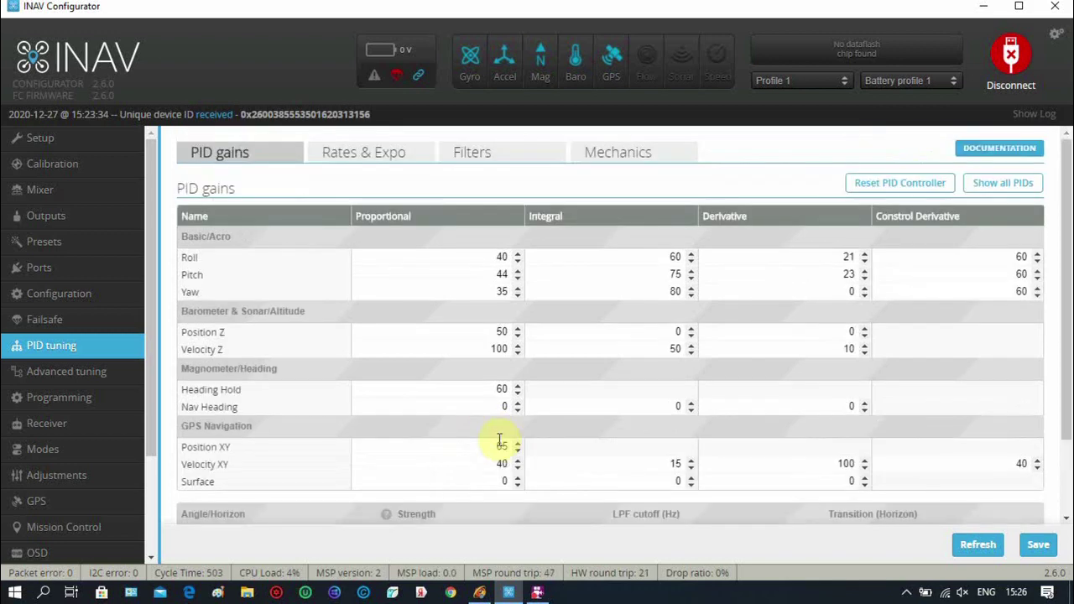
scroll(500, 442, "down", 2)
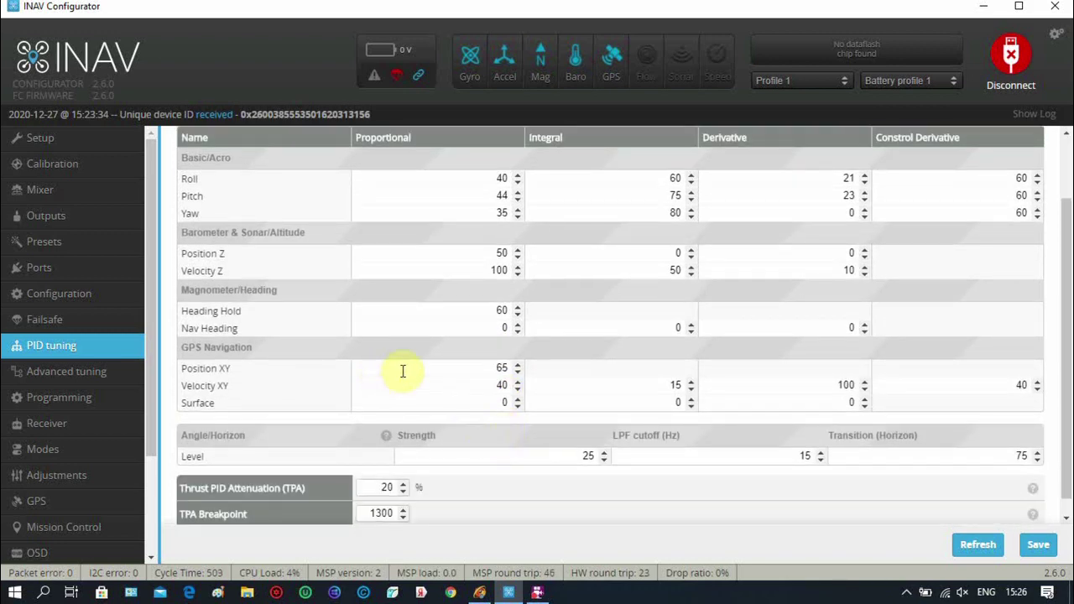
scroll(491, 343, "up", 2)
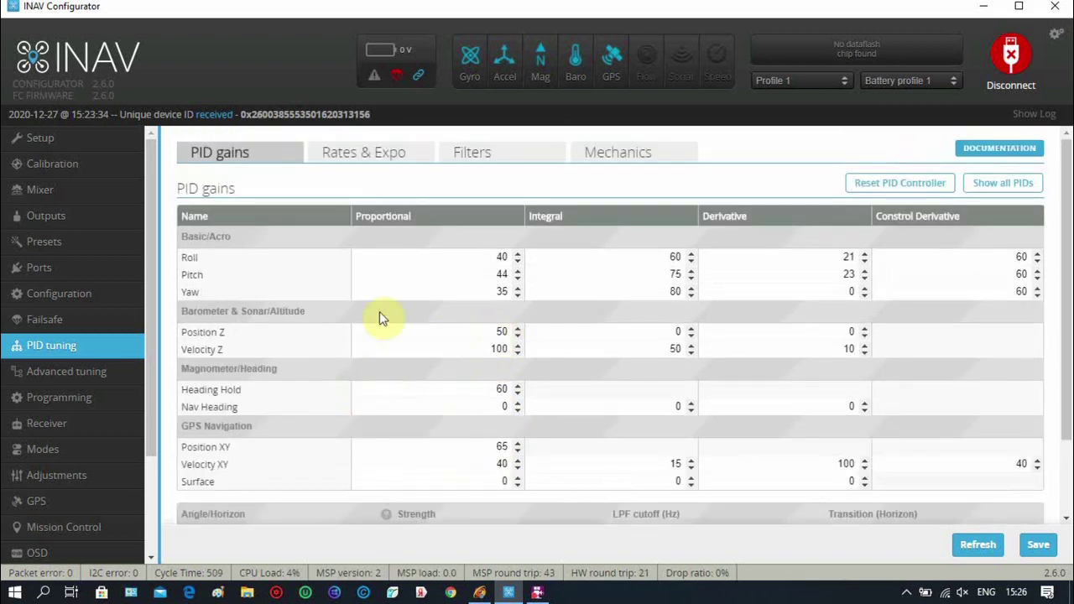
Step: Review the remaining PID tuning settings, covering rates and expo, filters, and the I-term and D-term mechanics
left_click(373, 159)
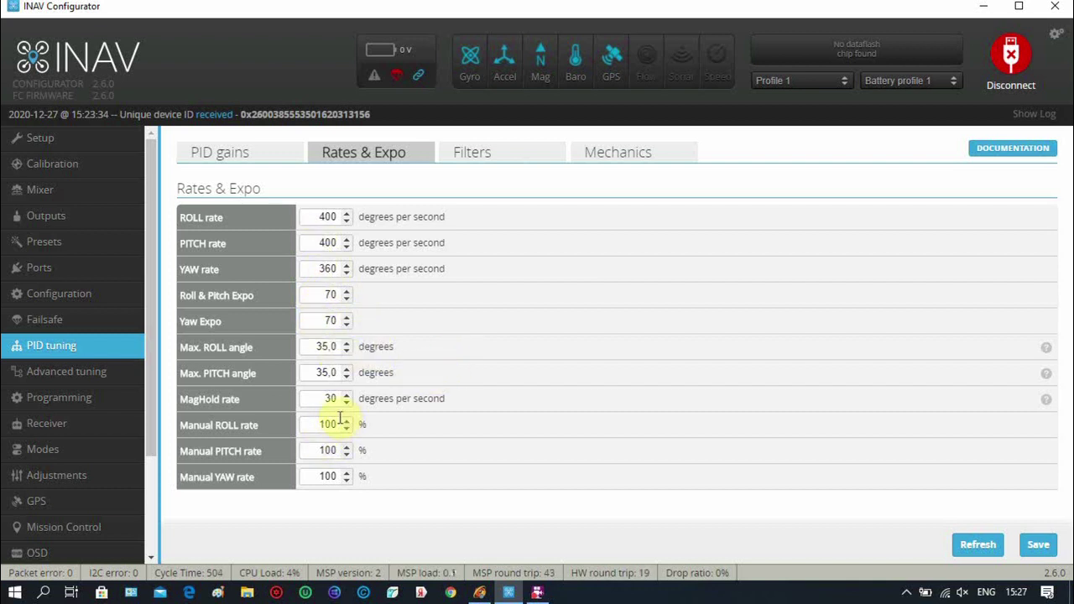
left_click(501, 156)
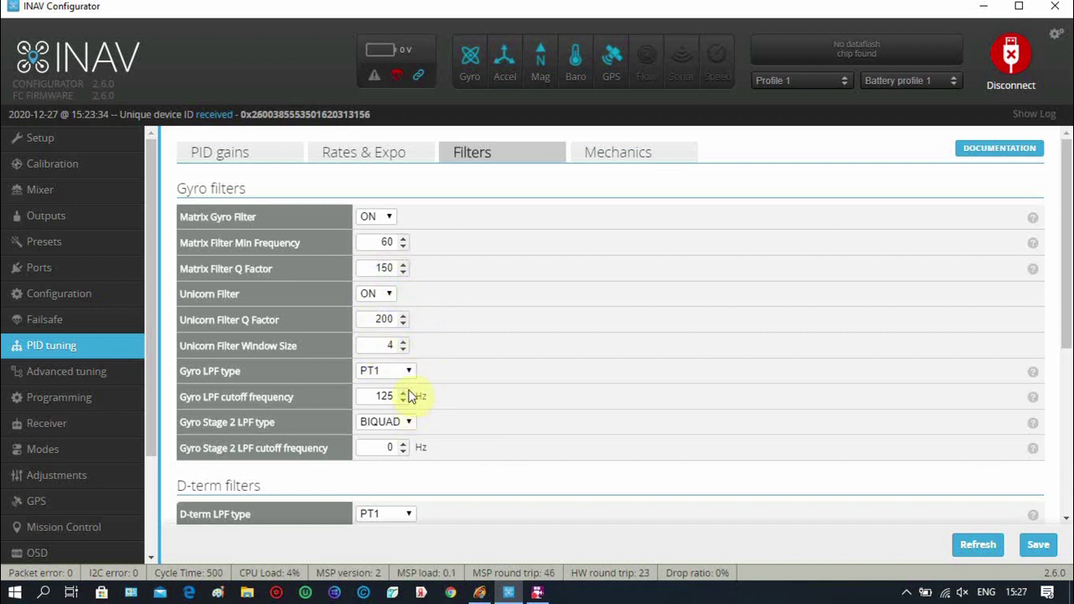
scroll(411, 398, "down", 1)
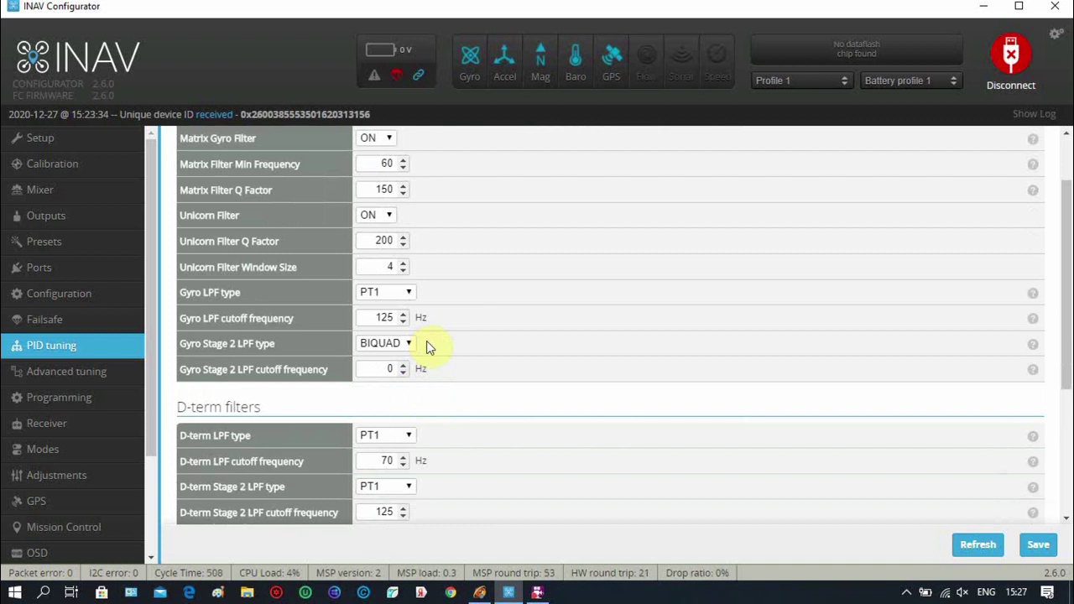
scroll(435, 422, "down", 2)
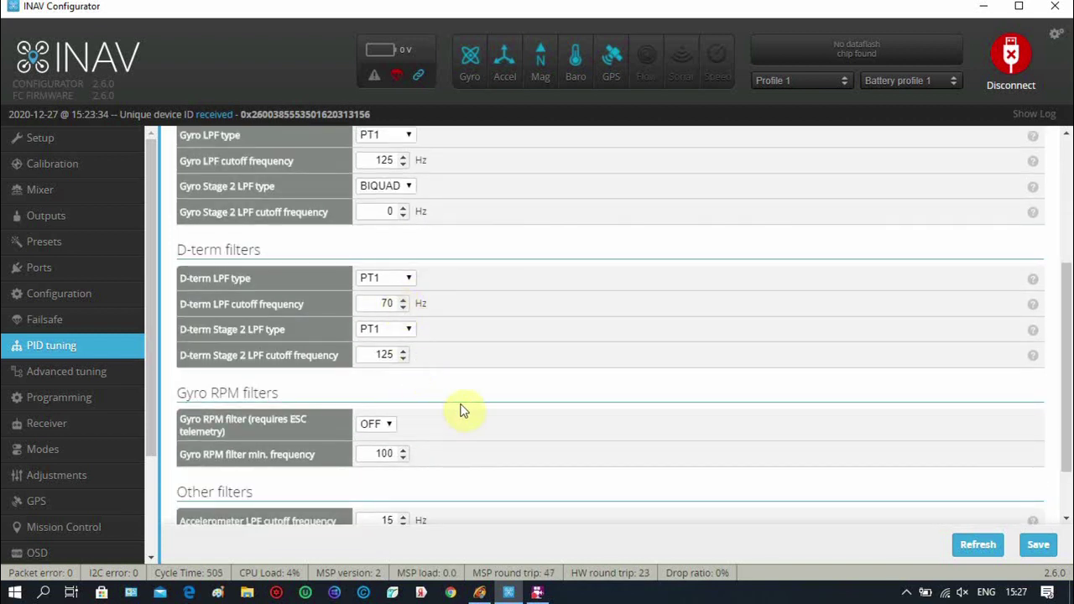
scroll(441, 448, "down", 1)
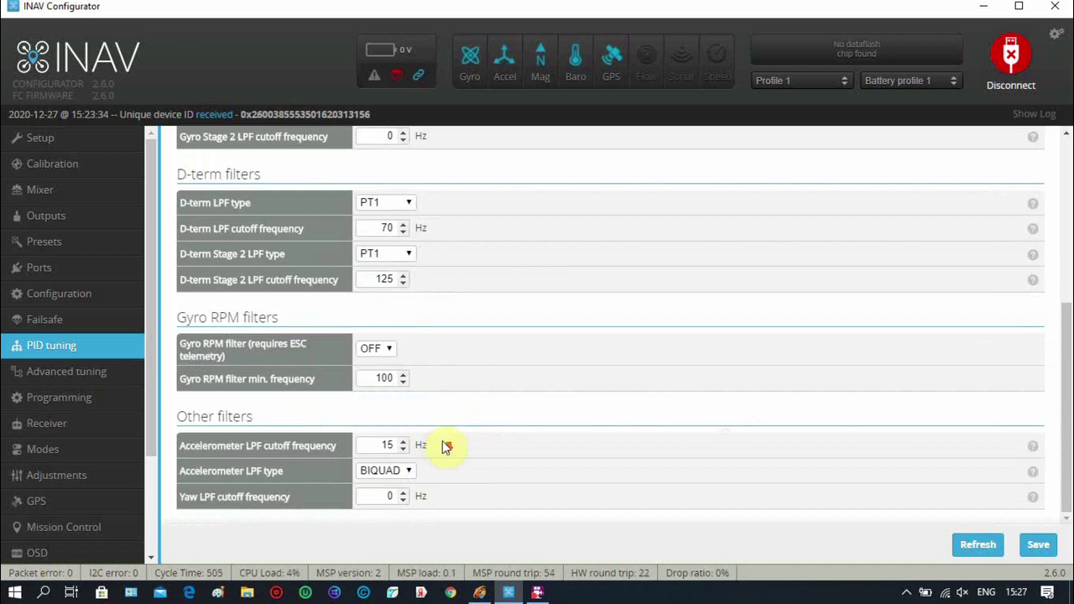
scroll(457, 431, "up", 4)
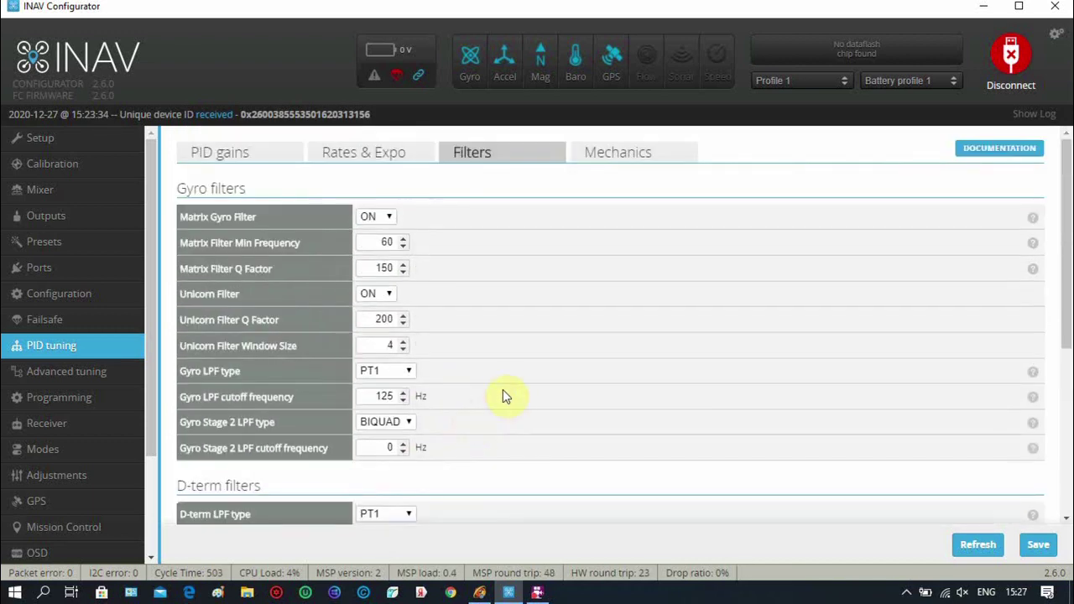
left_click(618, 158)
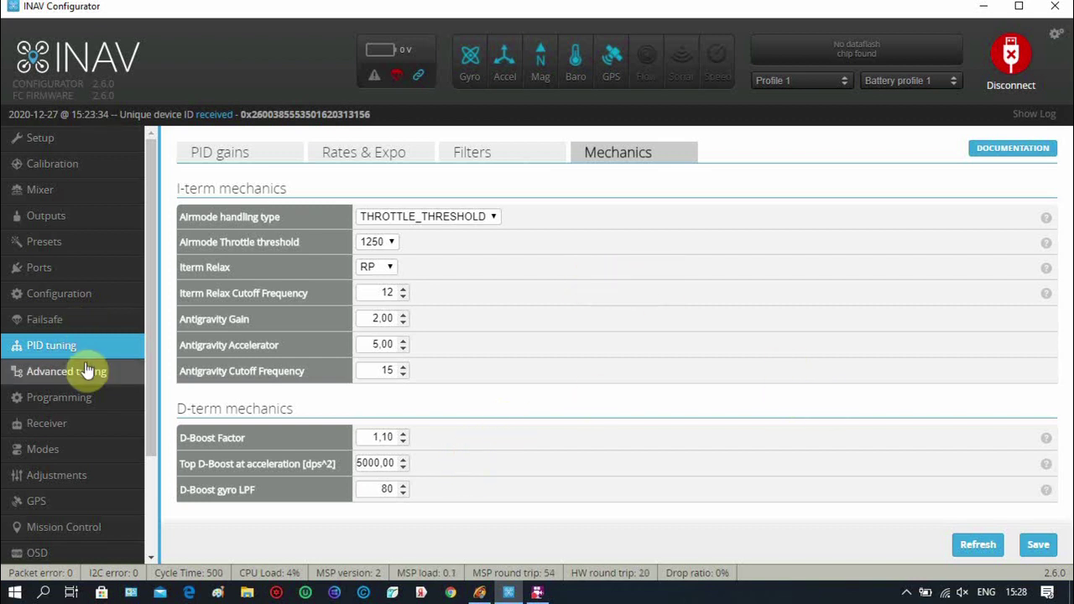
Step: Open the advanced tuning settings and review the user control mode options, multirotor navigation limits, and RTH and landing settings
left_click(58, 380)
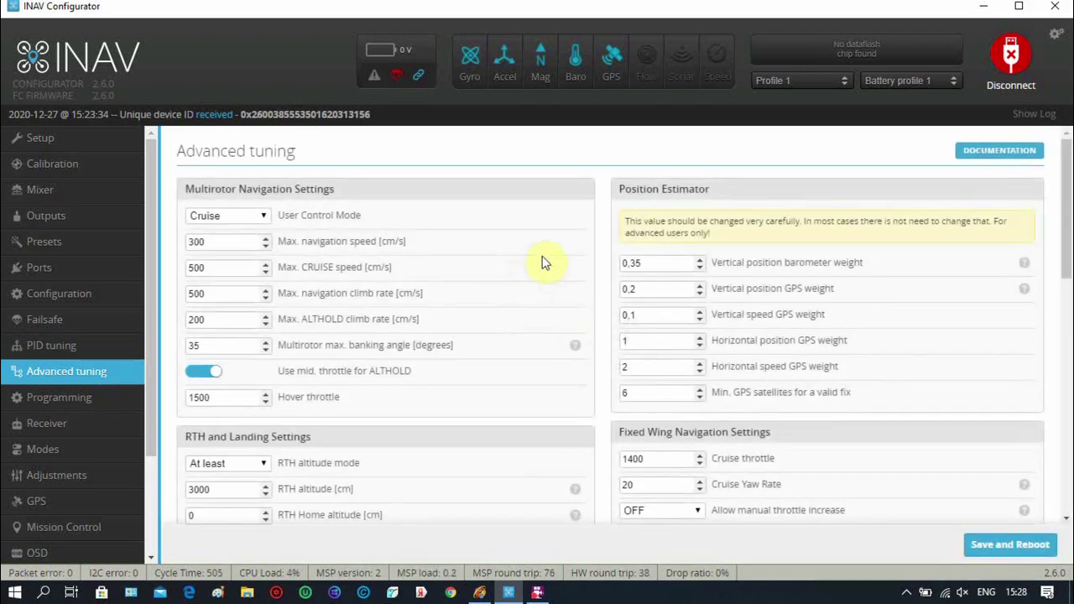
left_click(263, 217)
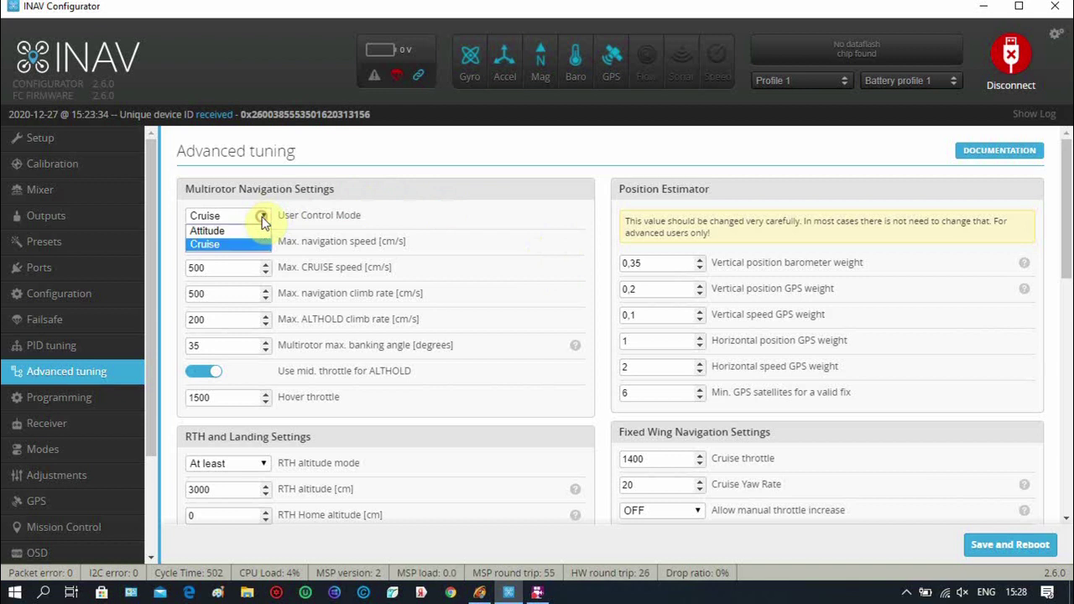
left_click(263, 216)
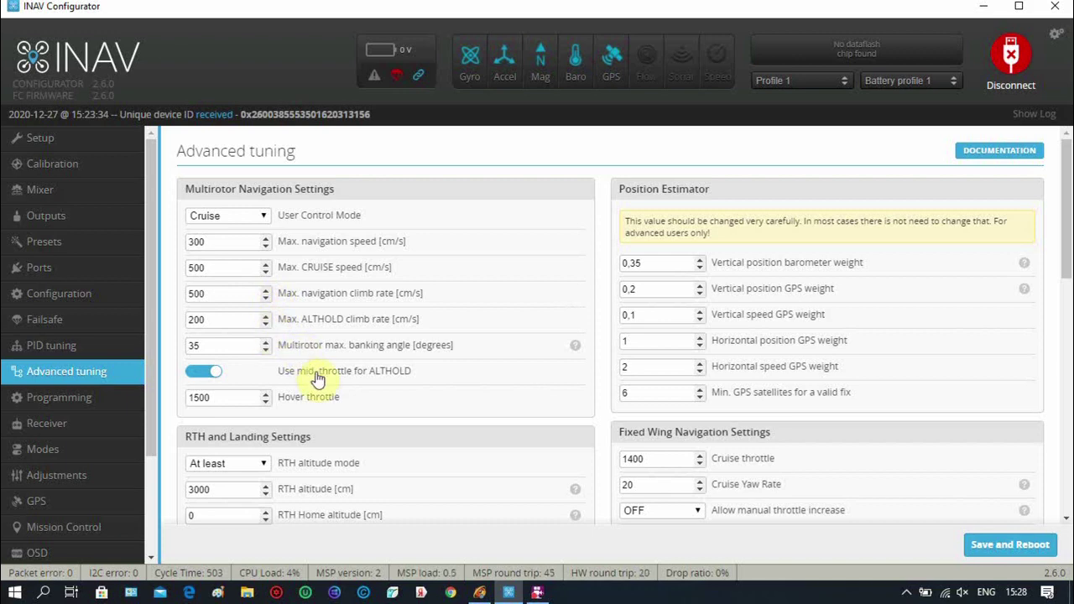
scroll(312, 395, "down", 2)
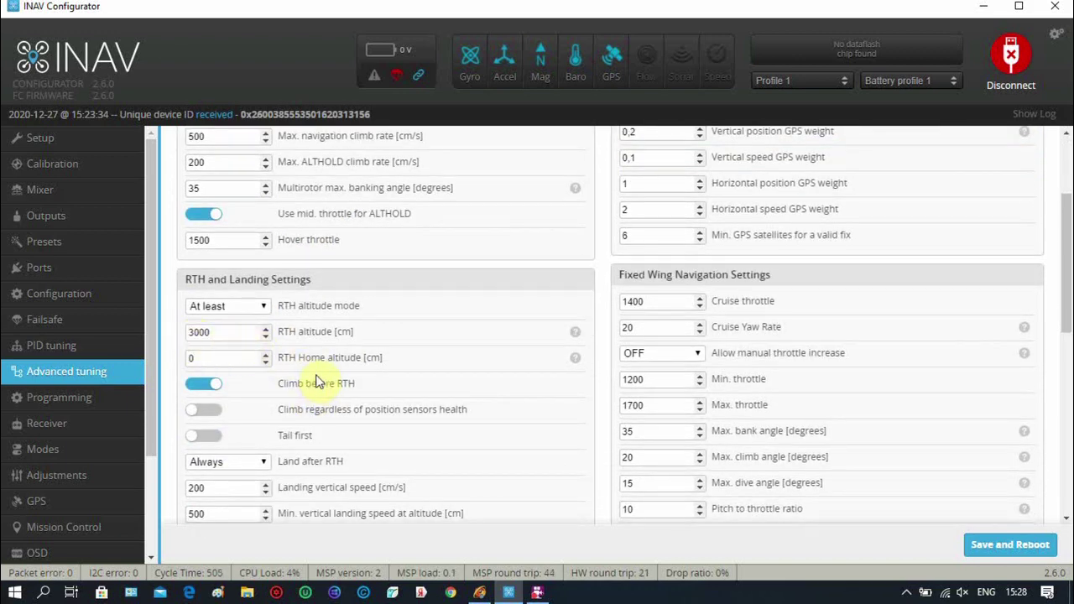
scroll(319, 382, "down", 1)
scroll(321, 388, "down", 2)
scroll(353, 369, "up", 5)
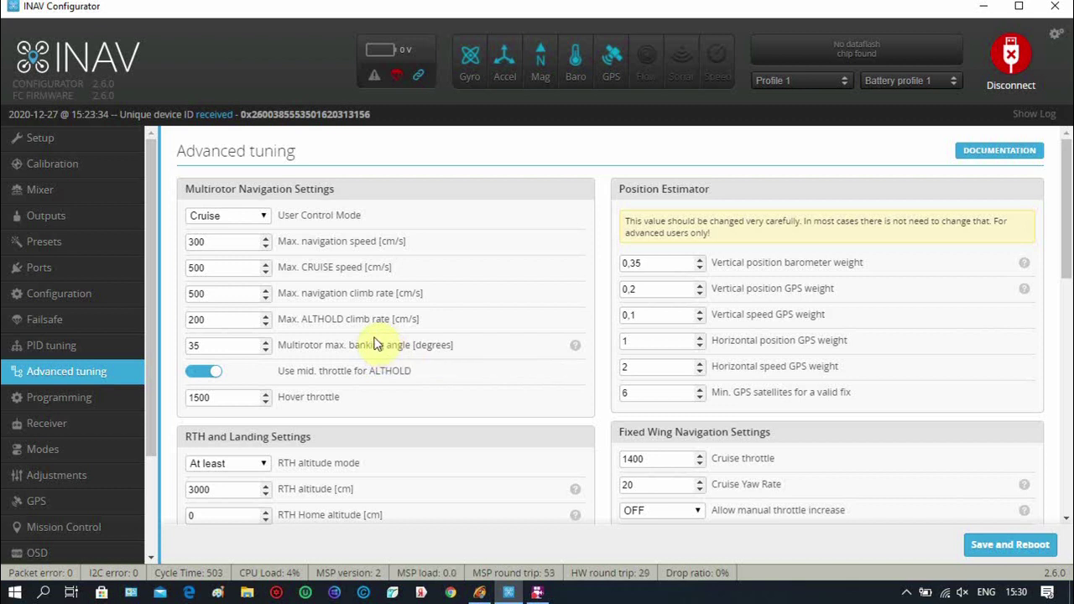
left_click(362, 246)
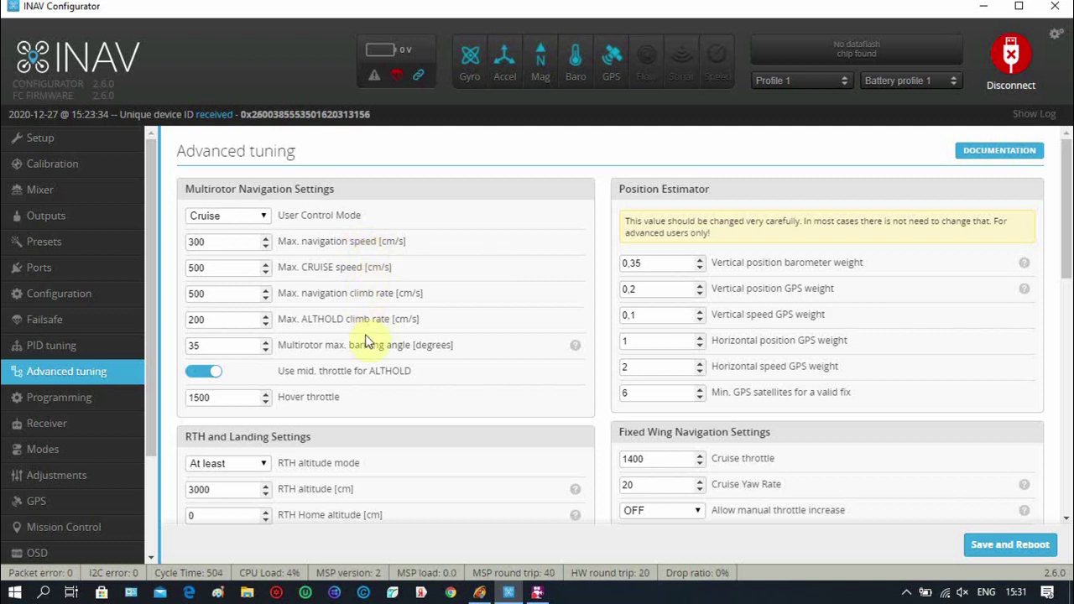
Step: Review the mid-throttle and hover throttle options for ALTHOLD along with the RTH and landing settings
scroll(367, 337, "down", 1)
scroll(367, 337, "down", 2)
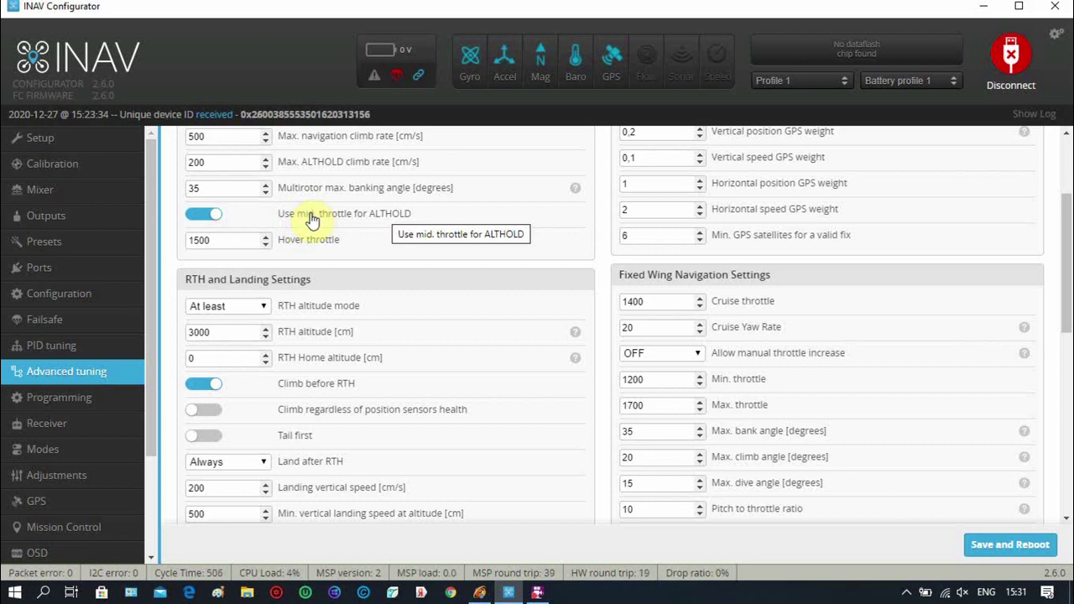
scroll(311, 215, "down", 3)
scroll(311, 192, "up", 2)
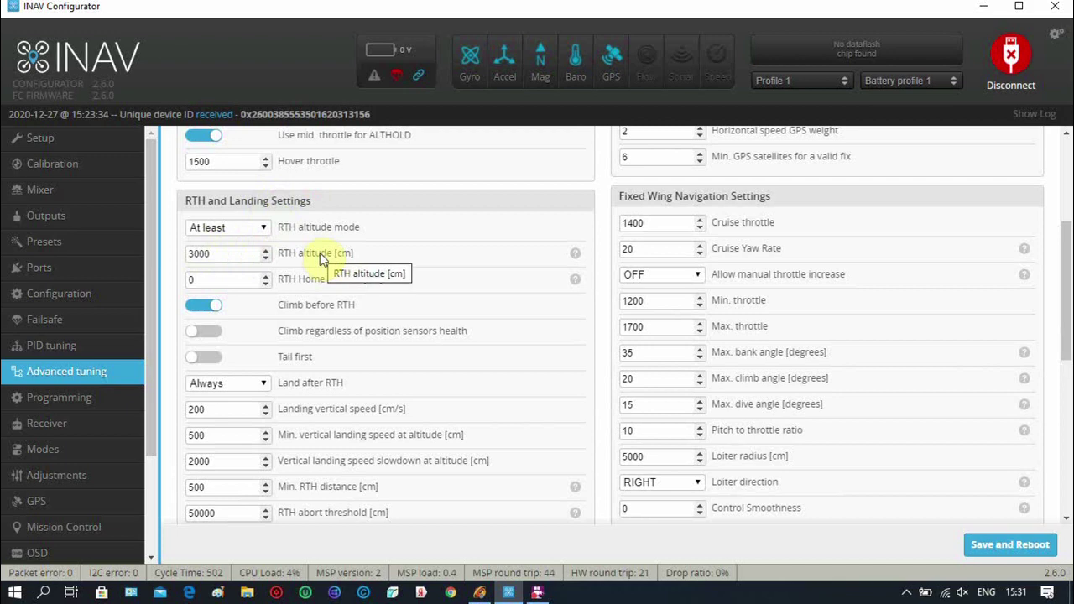
scroll(323, 259, "down", 1)
scroll(323, 259, "down", 1)
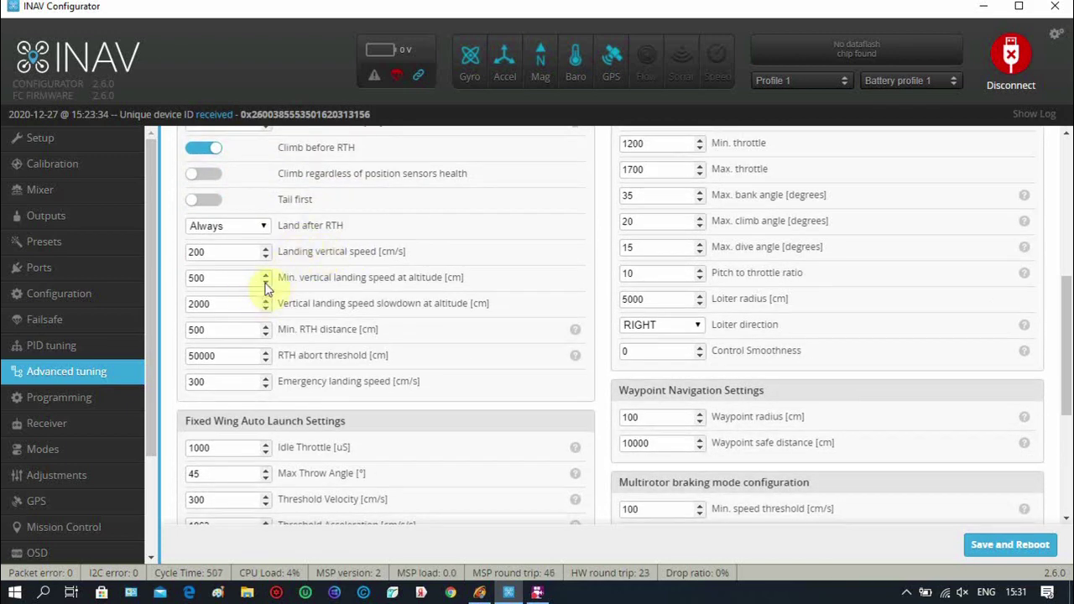
Step: Skim the fixed wing auto launch, waypoint navigation and multirotor braking settings in the advanced tuning page
scroll(257, 421, "down", 2)
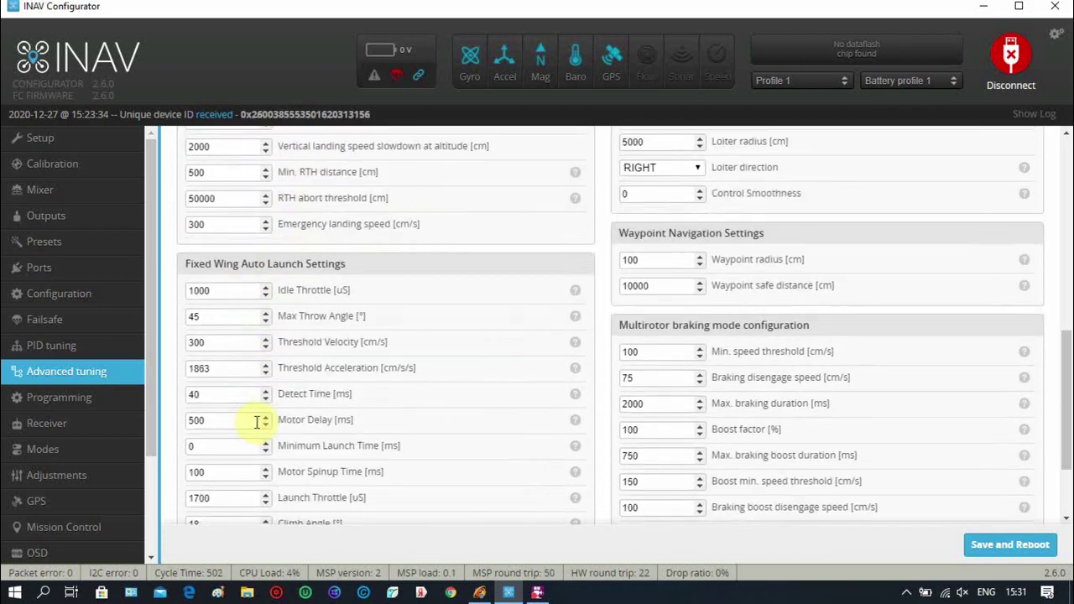
scroll(262, 419, "down", 1)
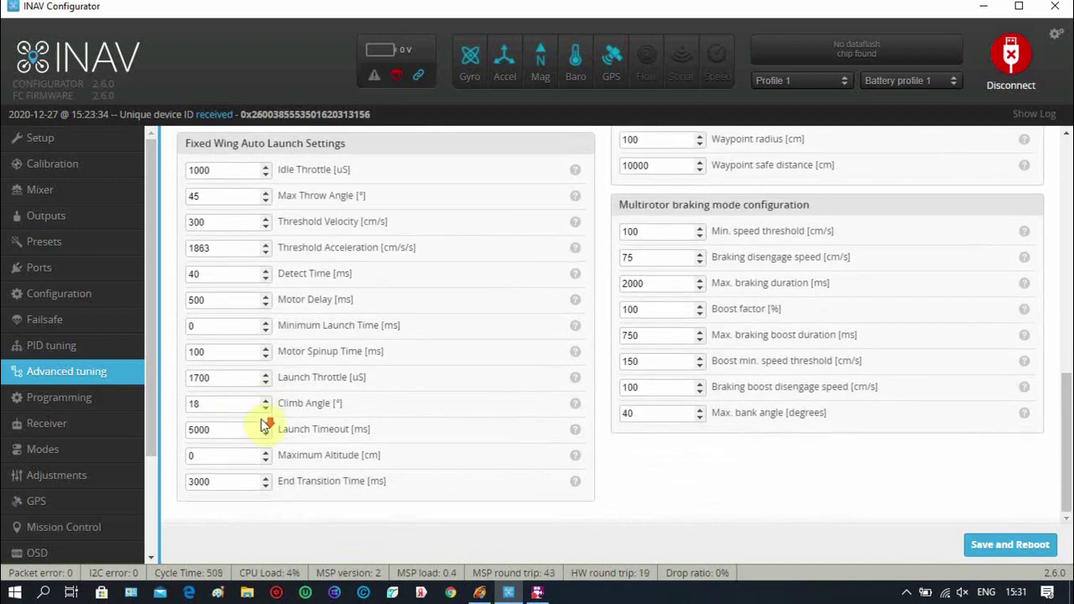
scroll(268, 415, "up", 5)
scroll(409, 417, "up", 3)
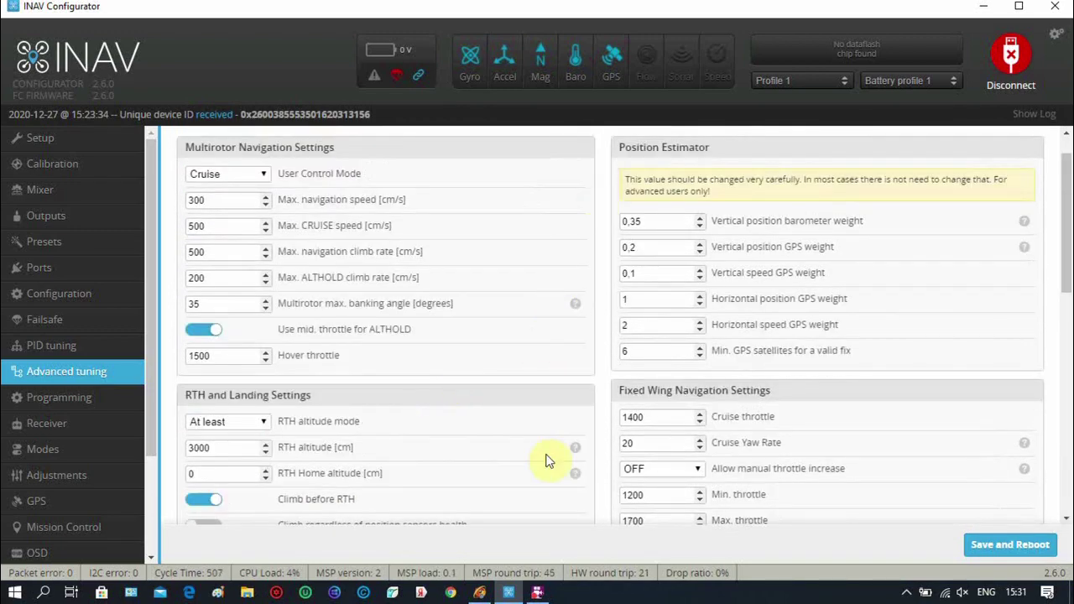
scroll(564, 453, "down", 3)
scroll(565, 453, "down", 5)
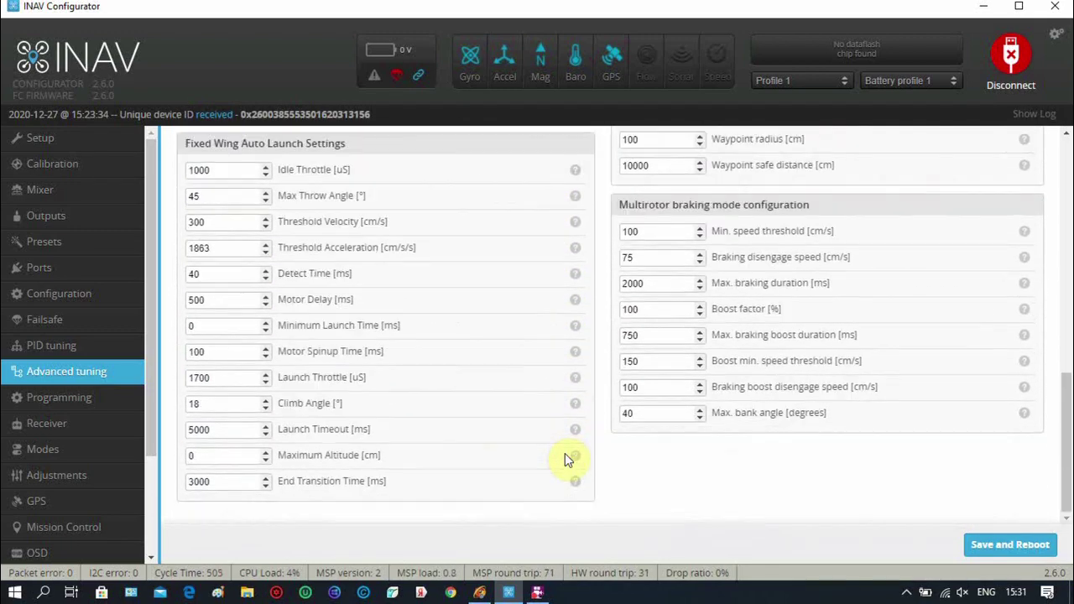
scroll(567, 442, "up", 2)
scroll(569, 443, "up", 5)
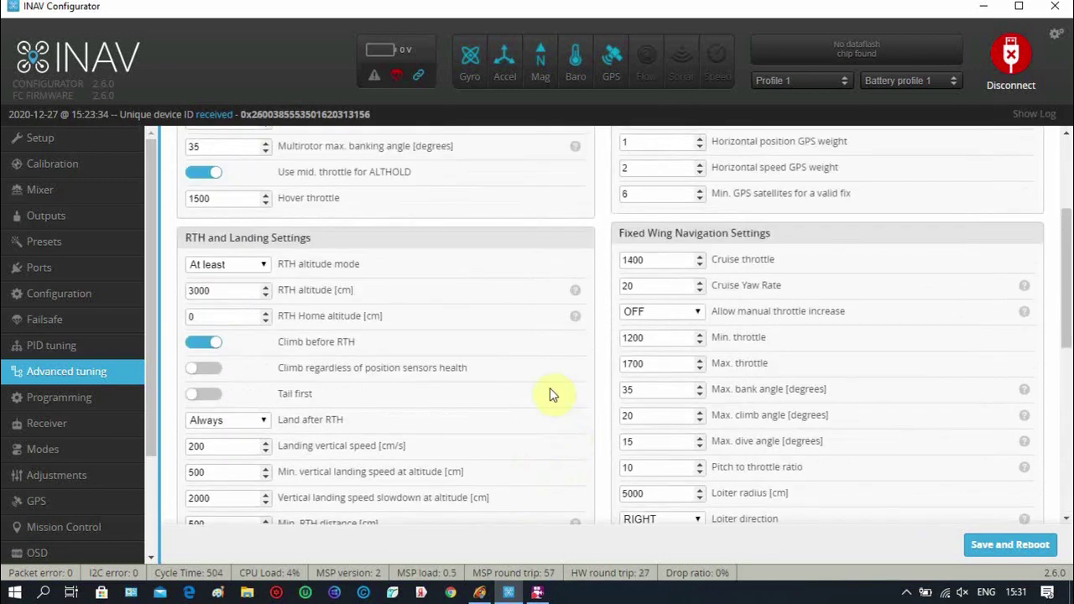
scroll(541, 393, "up", 2)
scroll(537, 393, "up", 1)
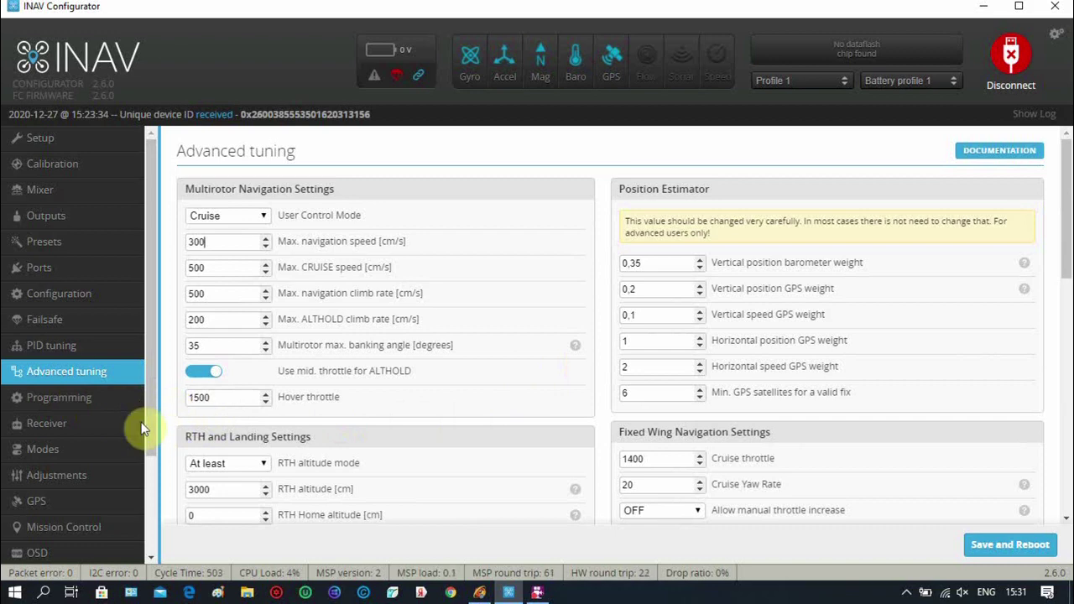
Step: Open the receiver settings and check the channel map, RSSI channel, serial receiver options and live channel responses
left_click(57, 432)
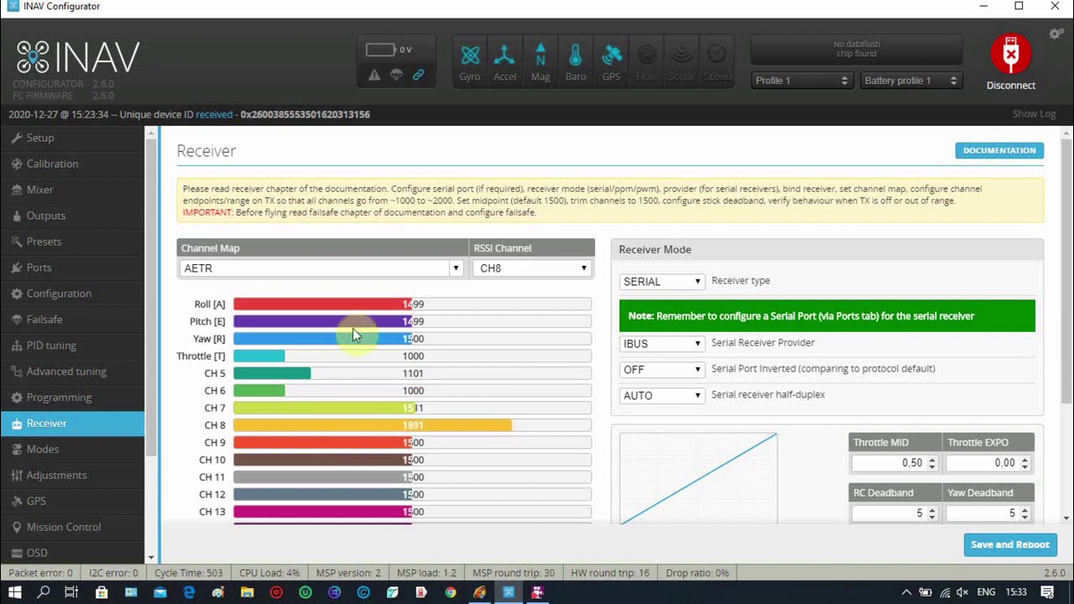
scroll(513, 364, "down", 2)
scroll(512, 361, "up", 2)
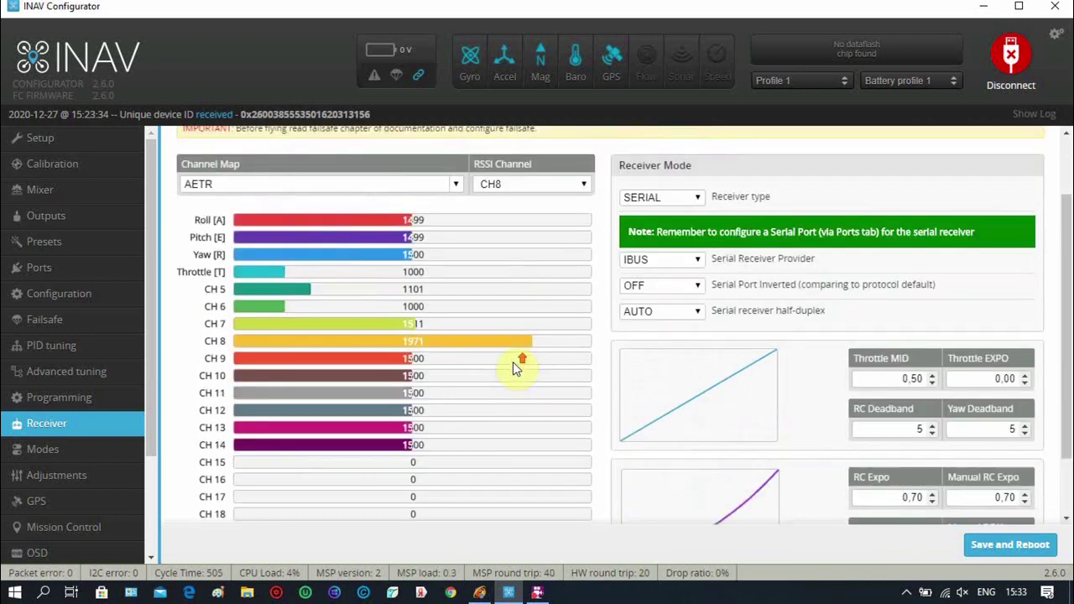
scroll(513, 362, "down", 1)
scroll(512, 360, "down", 1)
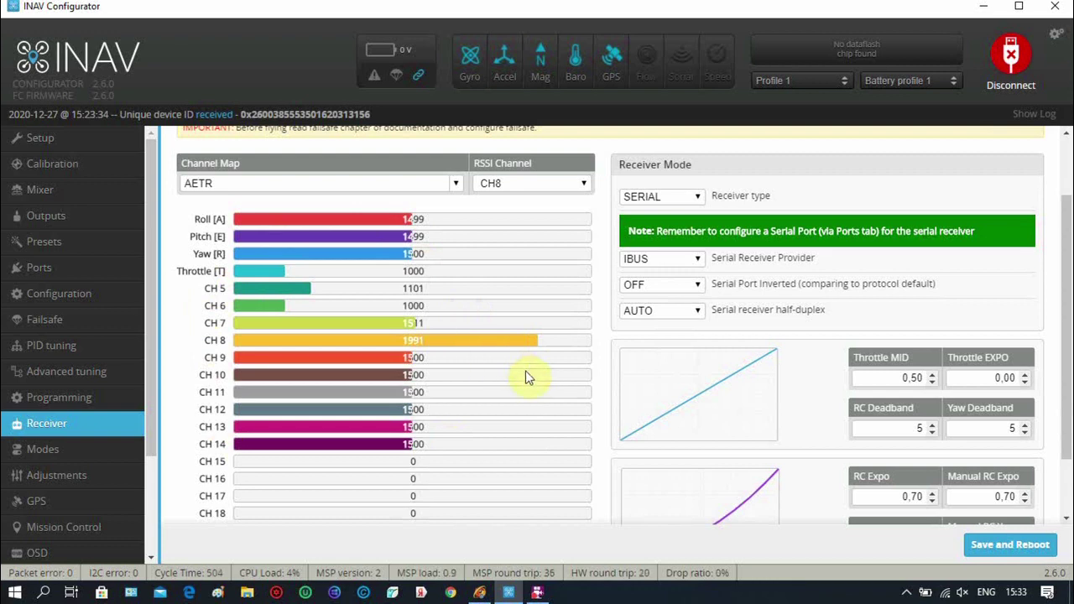
scroll(537, 378, "up", 1)
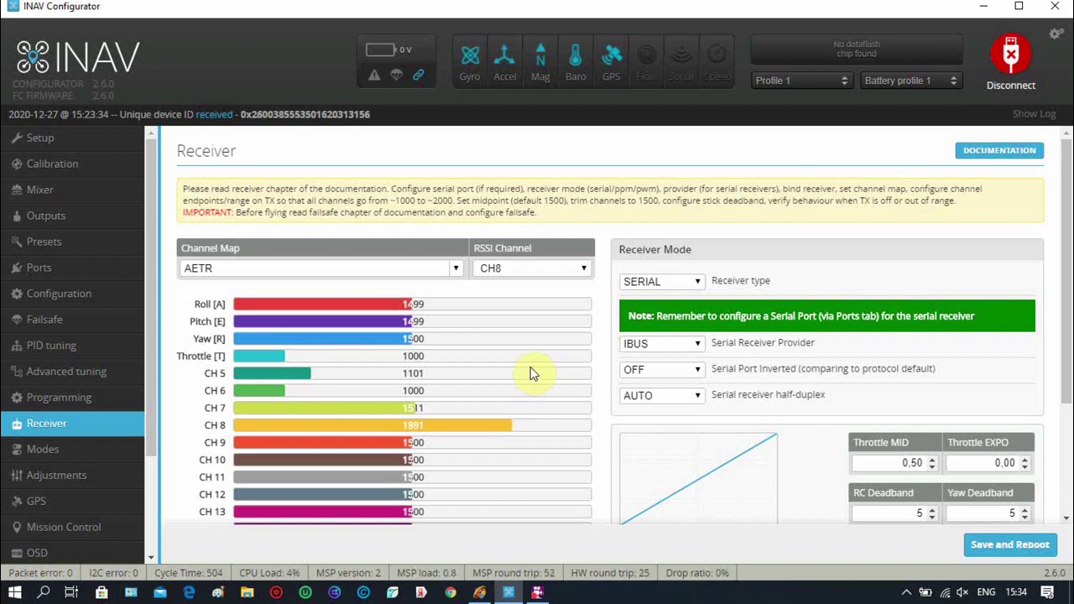
scroll(530, 372, "down", 1)
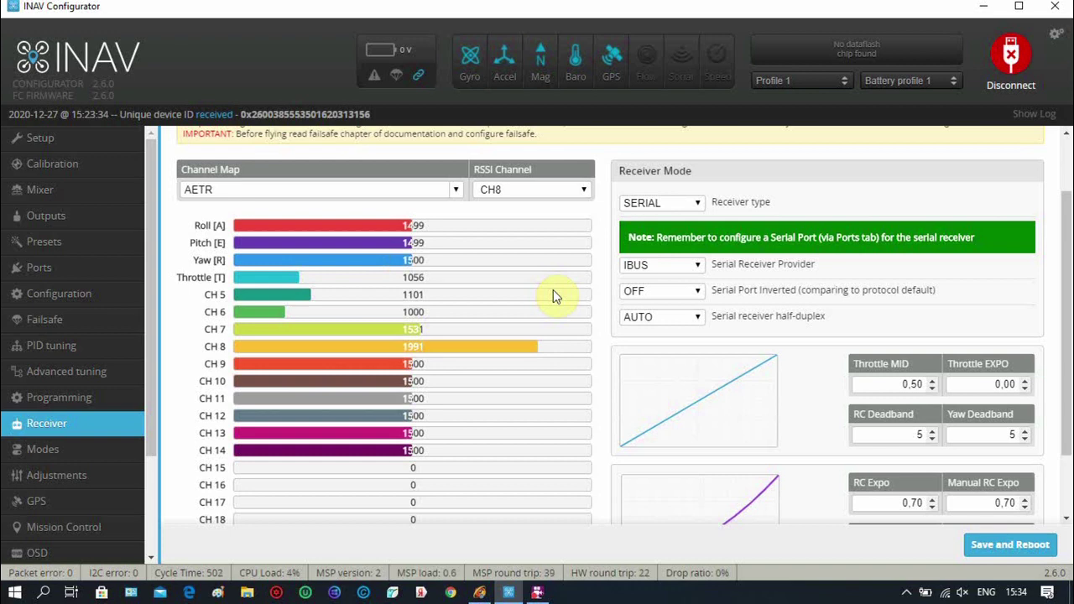
Step: Open the flight mode assignments and examine the channel ranges for ARM, ANGLE, NAV ALTHOLD and NAV POSHOLD
left_click(49, 450)
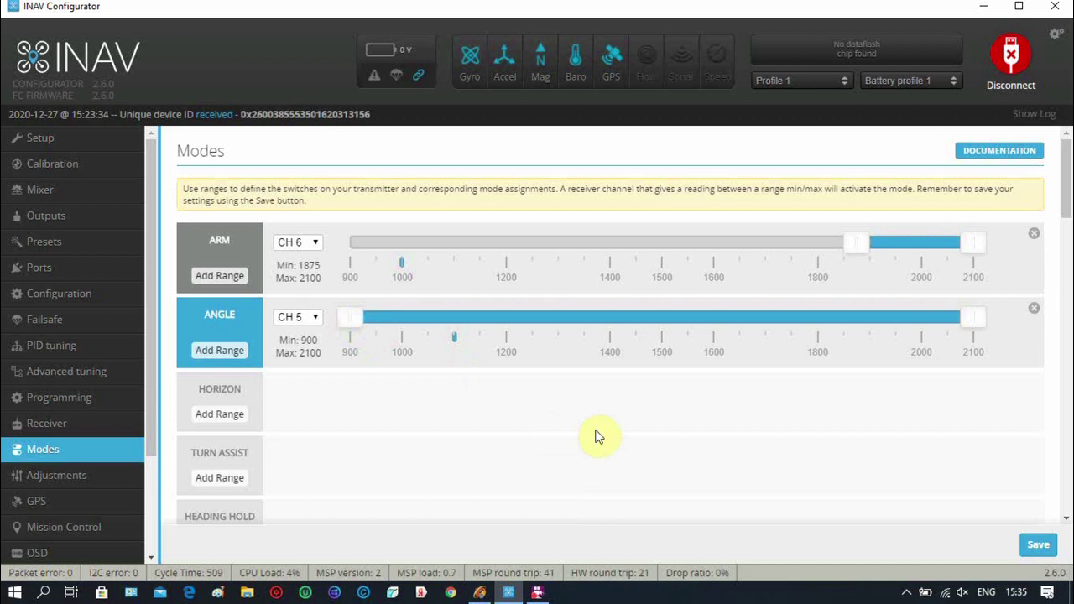
scroll(600, 436, "down", 1)
scroll(599, 434, "down", 3)
scroll(597, 430, "down", 4)
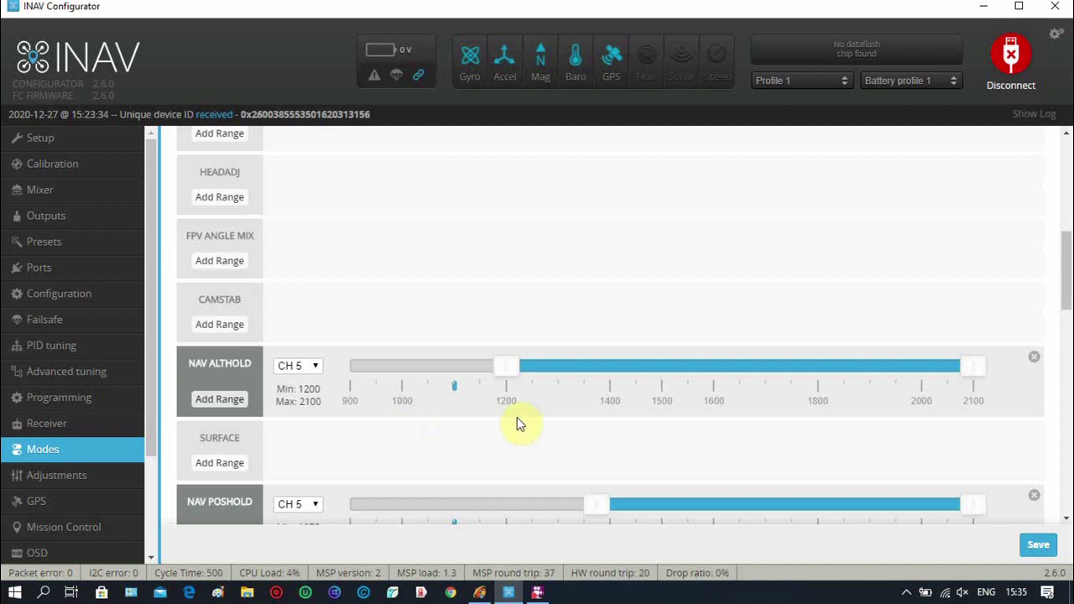
left_click(512, 373)
scroll(585, 429, "down", 1)
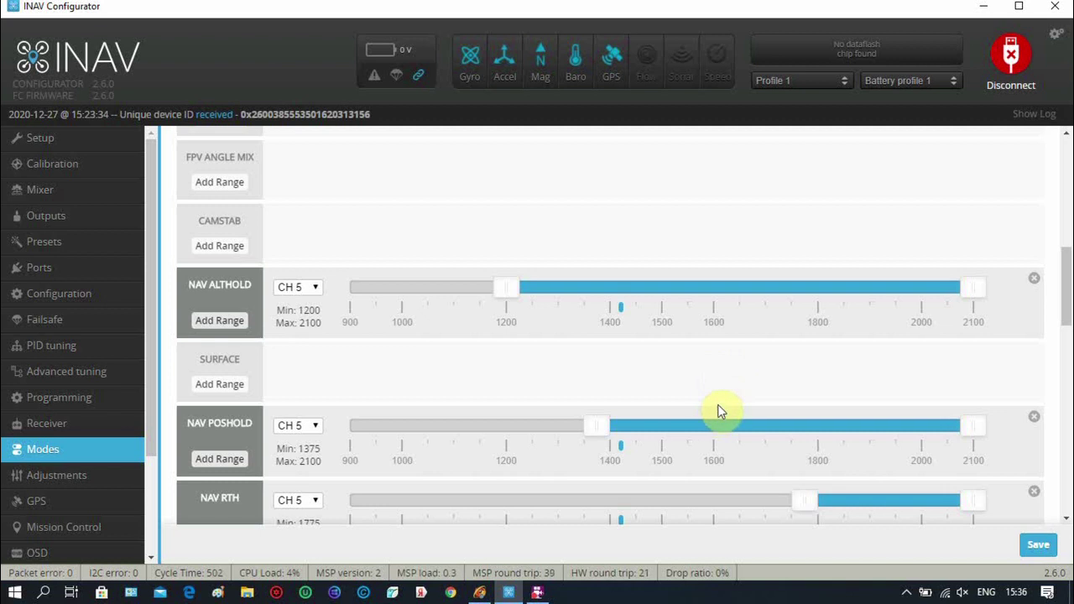
Step: Examine the NAV RTH and FAILSAFE switch ranges in the flight mode assignments
scroll(721, 443, "down", 2)
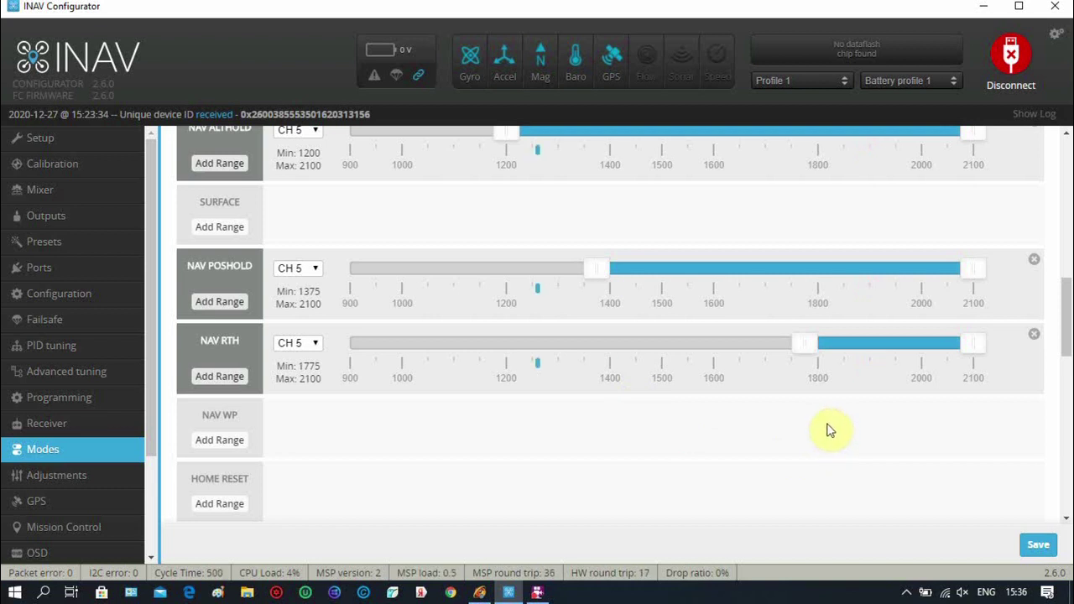
scroll(829, 429, "down", 3)
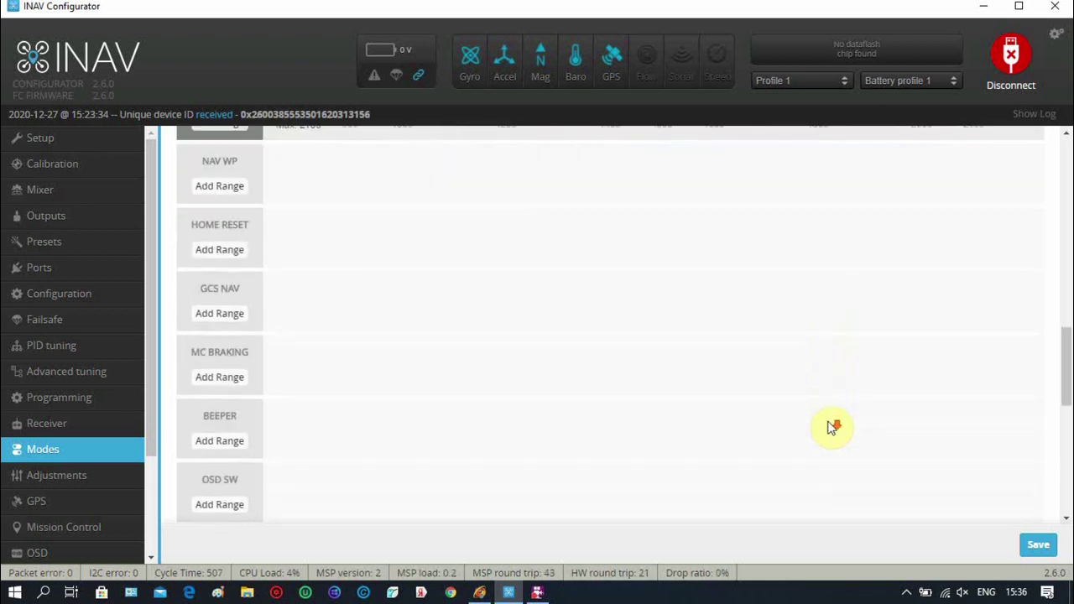
scroll(831, 428, "down", 2)
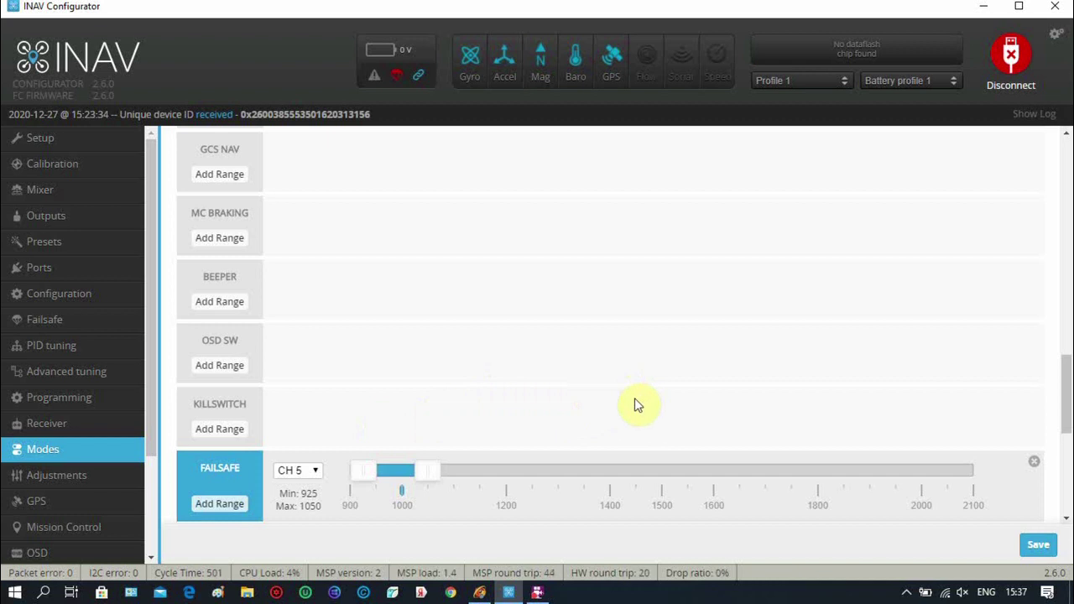
scroll(635, 401, "down", 2)
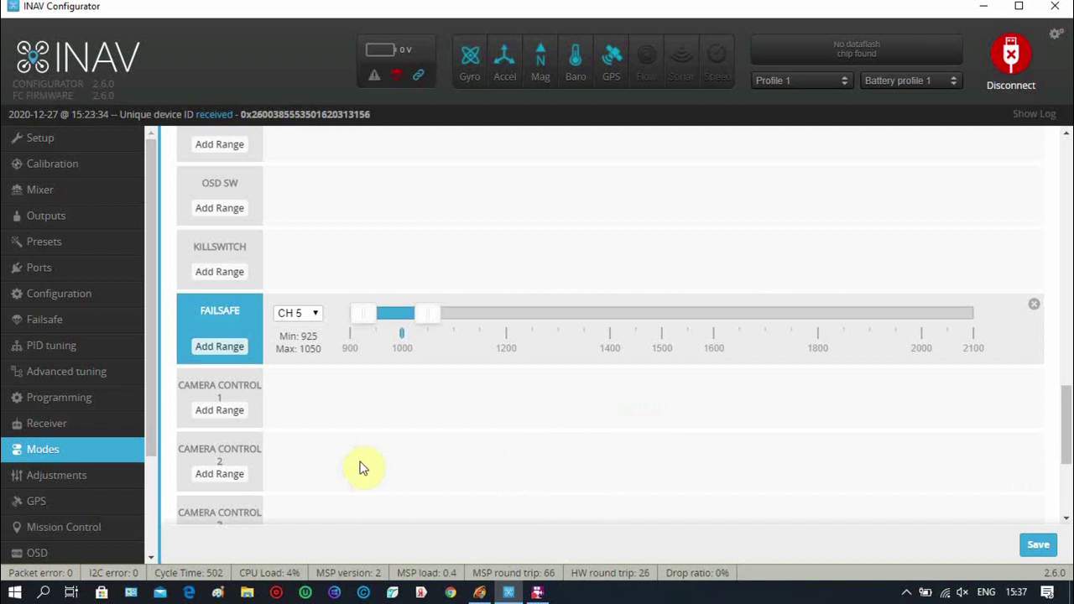
Step: Recheck the failsafe procedure selection and return to the ARM and ANGLE mode ranges
left_click(61, 322)
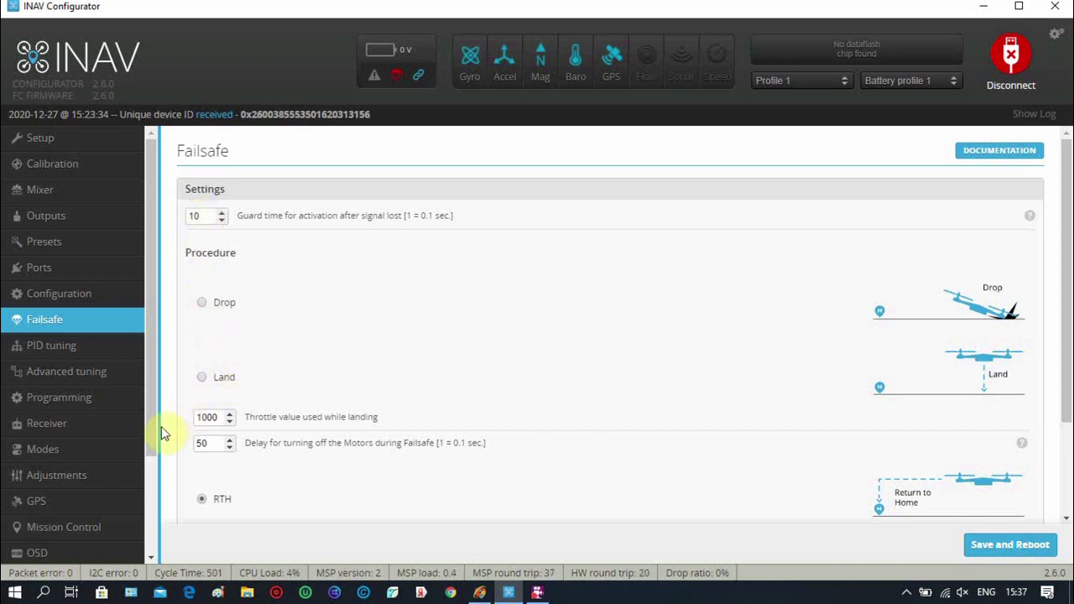
left_click(46, 452)
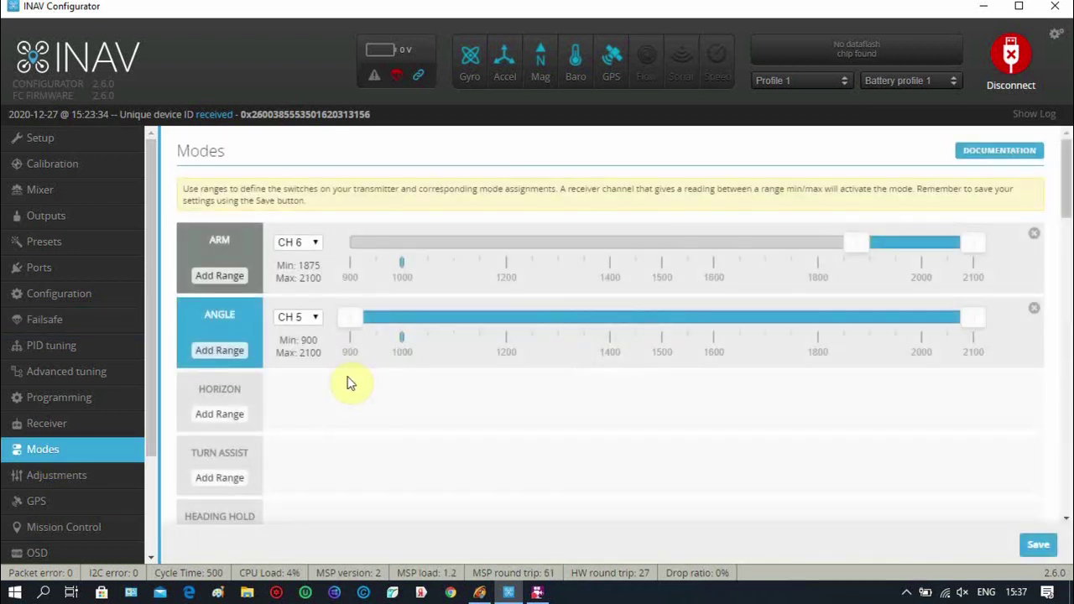
scroll(351, 382, "down", 1)
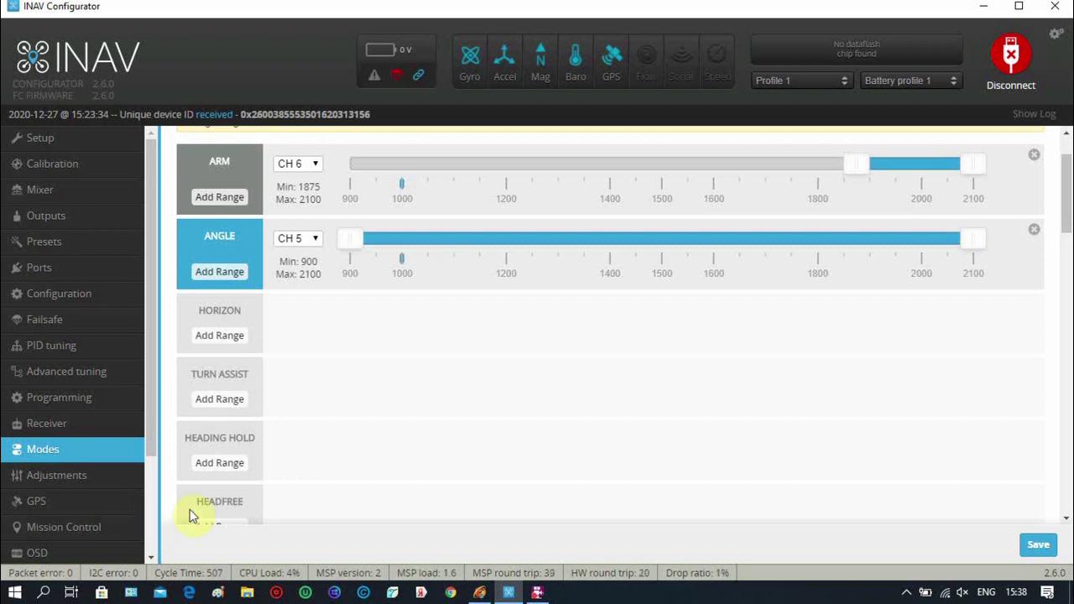
Step: Open the GPS status page, check the fix data and statistics, and explore the location map around Africa and the Black Sea
left_click(42, 504)
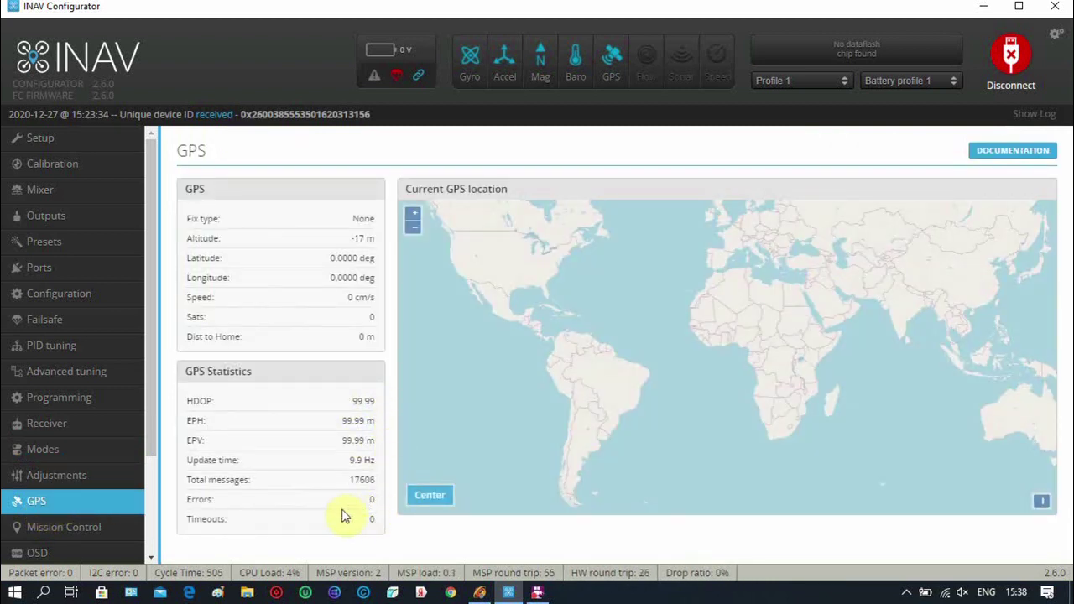
scroll(715, 403, "up", 3)
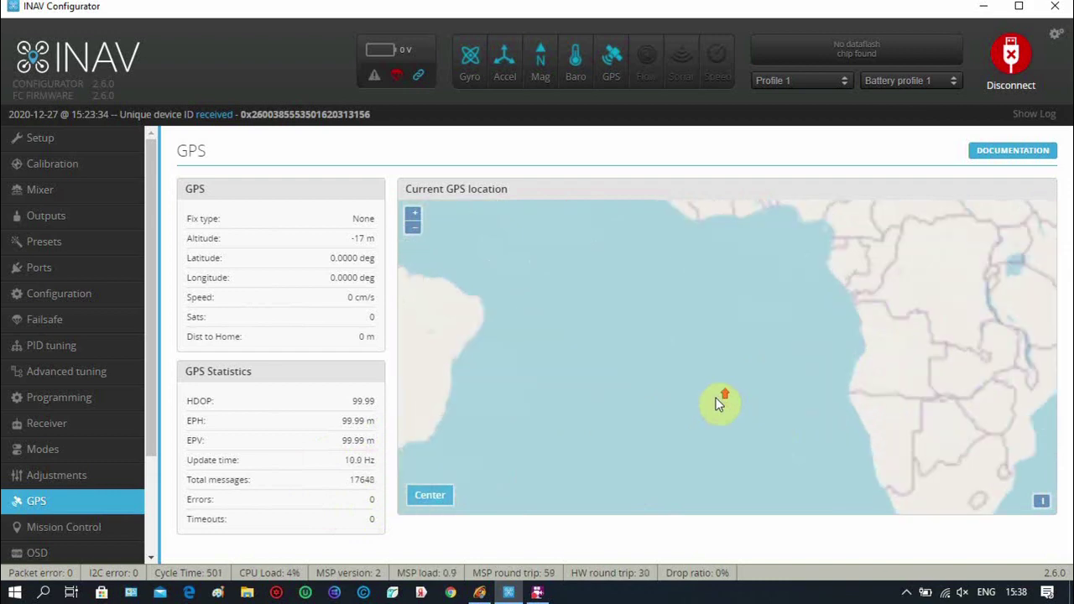
scroll(717, 402, "down", 3)
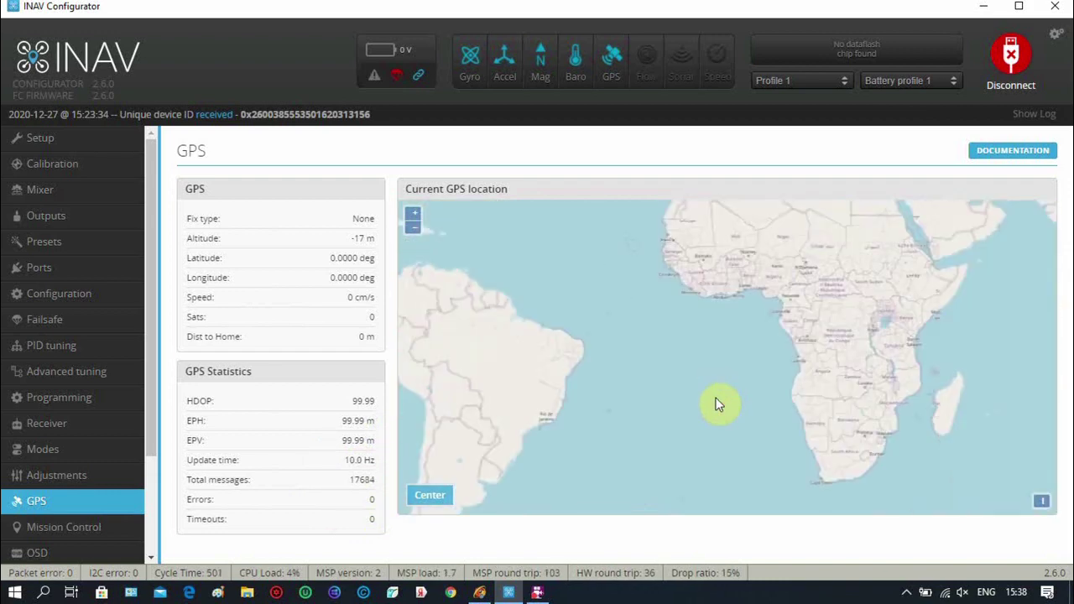
left_click_drag(750, 353, 674, 378)
scroll(695, 386, "up", 2)
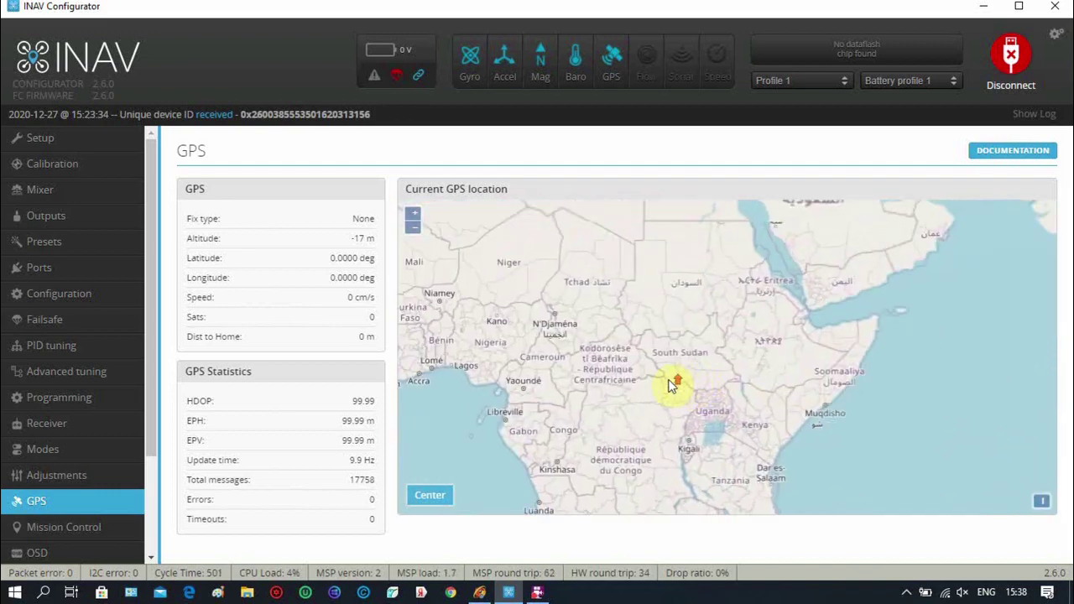
scroll(671, 382, "up", 2)
scroll(682, 373, "down", 2)
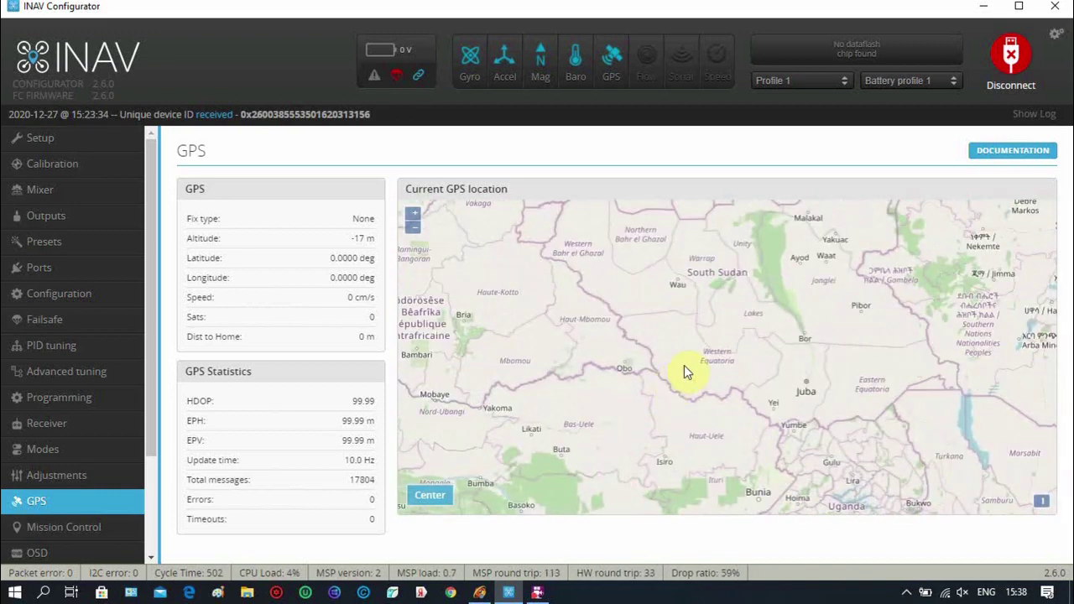
scroll(705, 359, "down", 3)
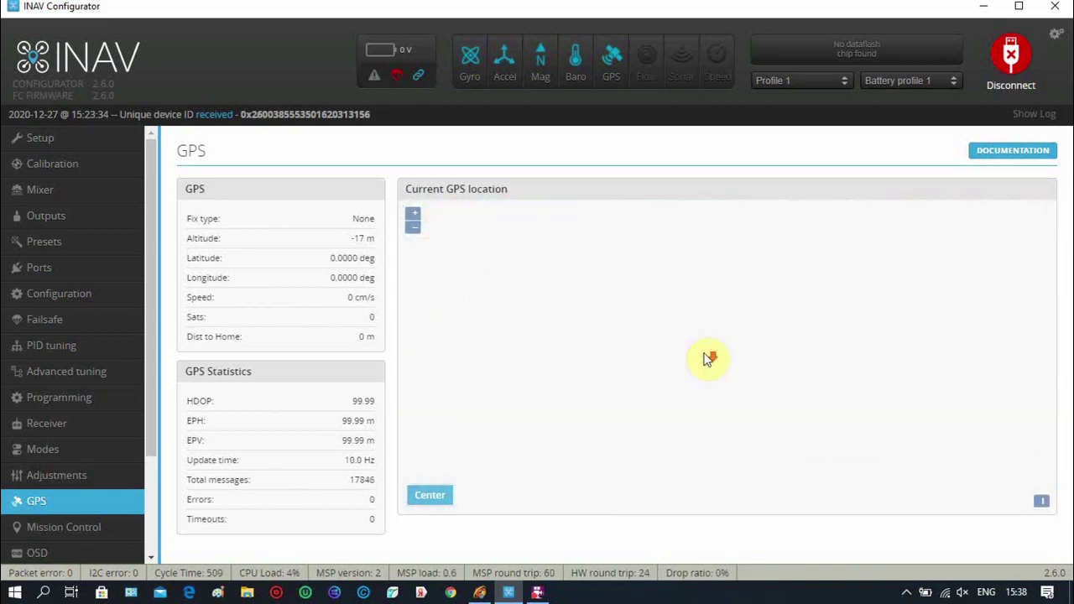
scroll(705, 359, "up", 4)
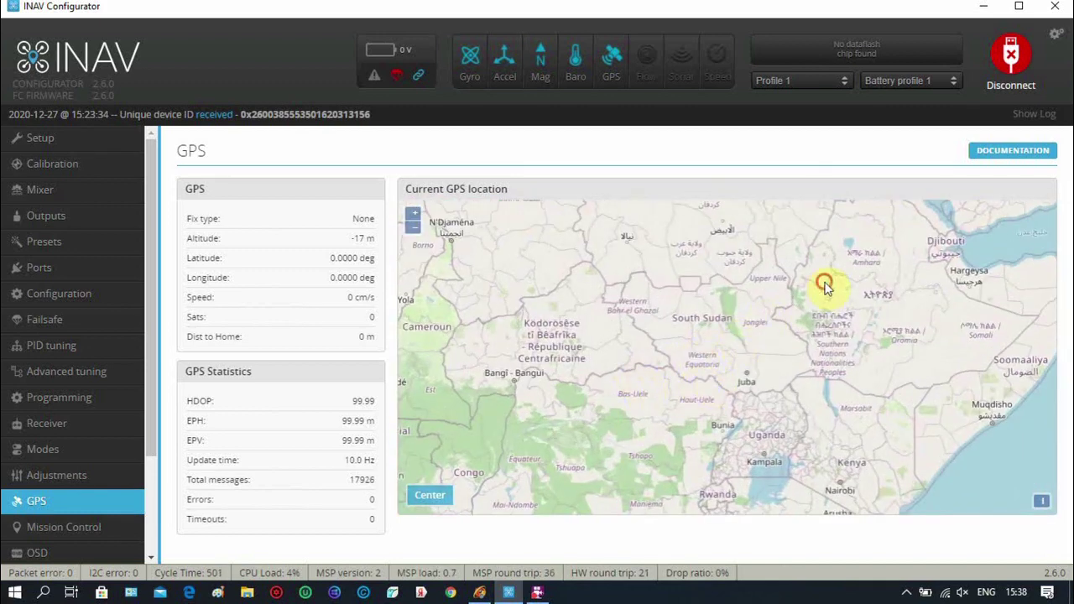
left_click_drag(826, 285, 623, 498)
left_click_drag(709, 409, 894, 377)
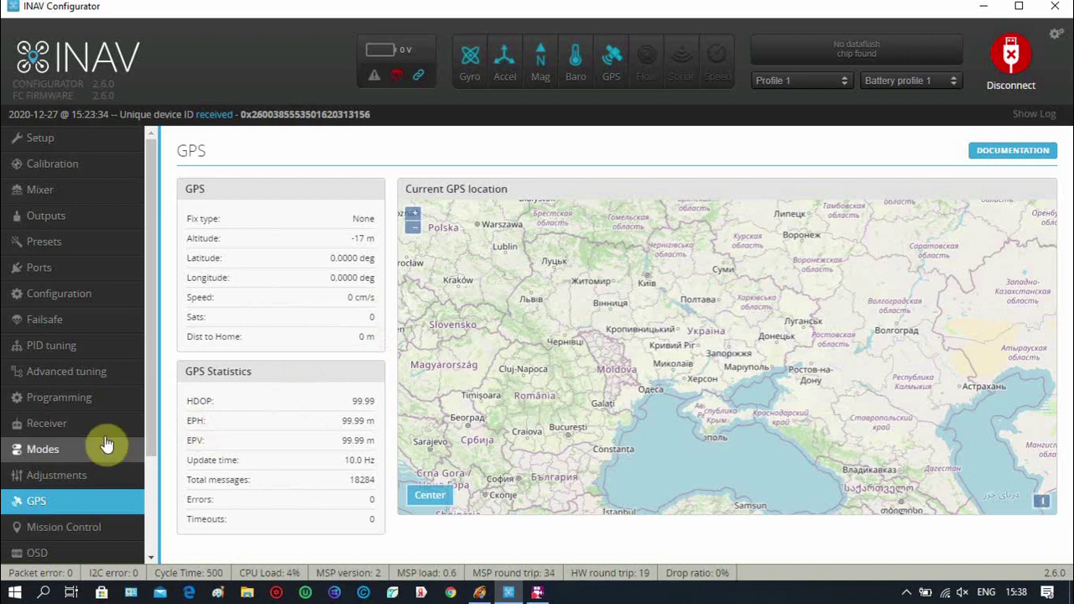
Step: Open the OSD settings
scroll(137, 468, "down", 2)
scroll(138, 460, "down", 3)
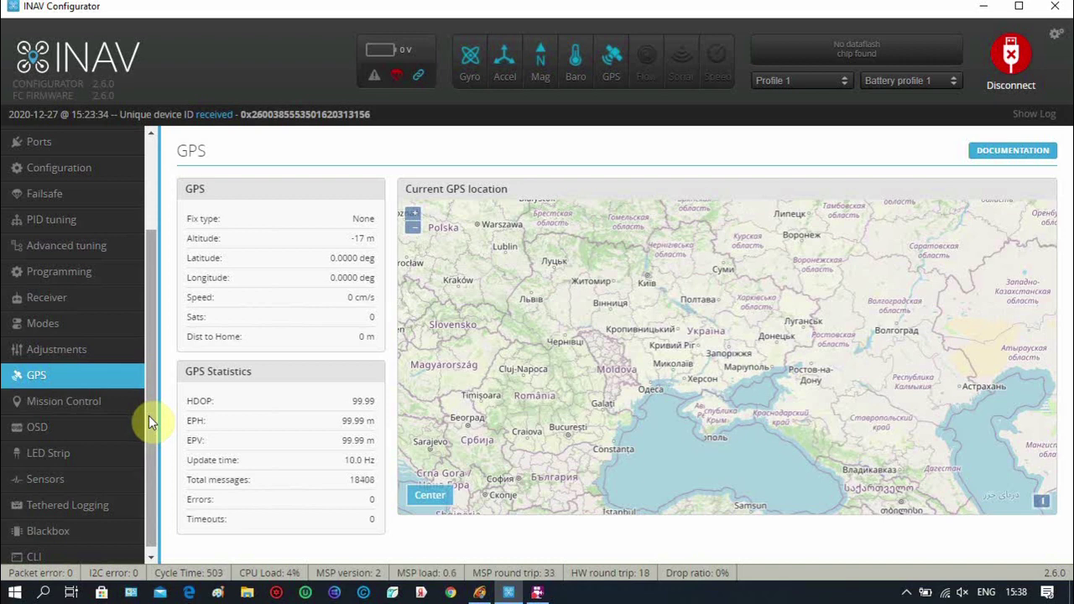
left_click(49, 427)
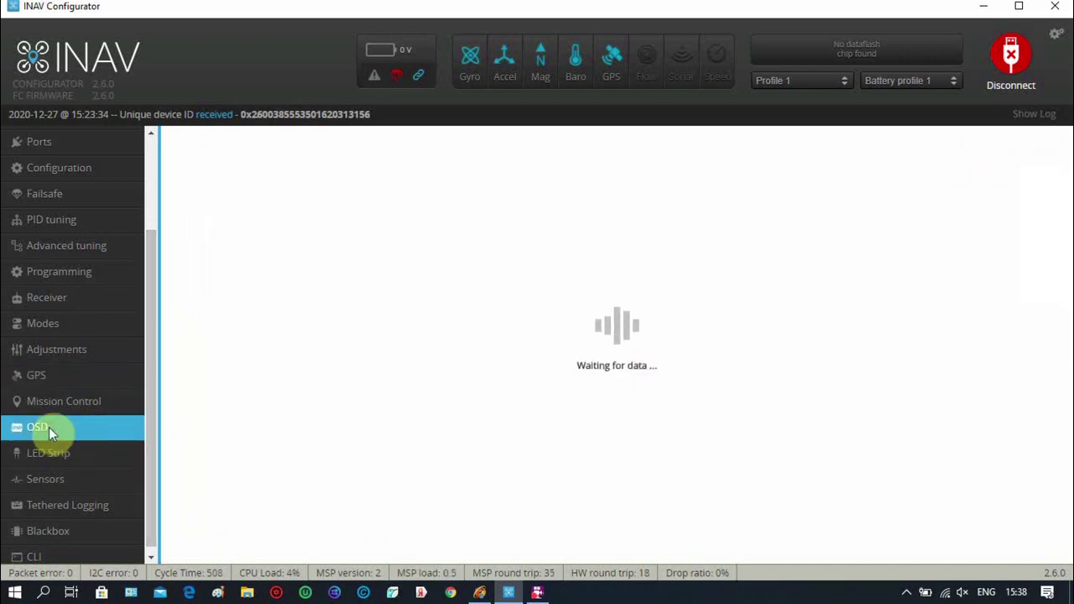